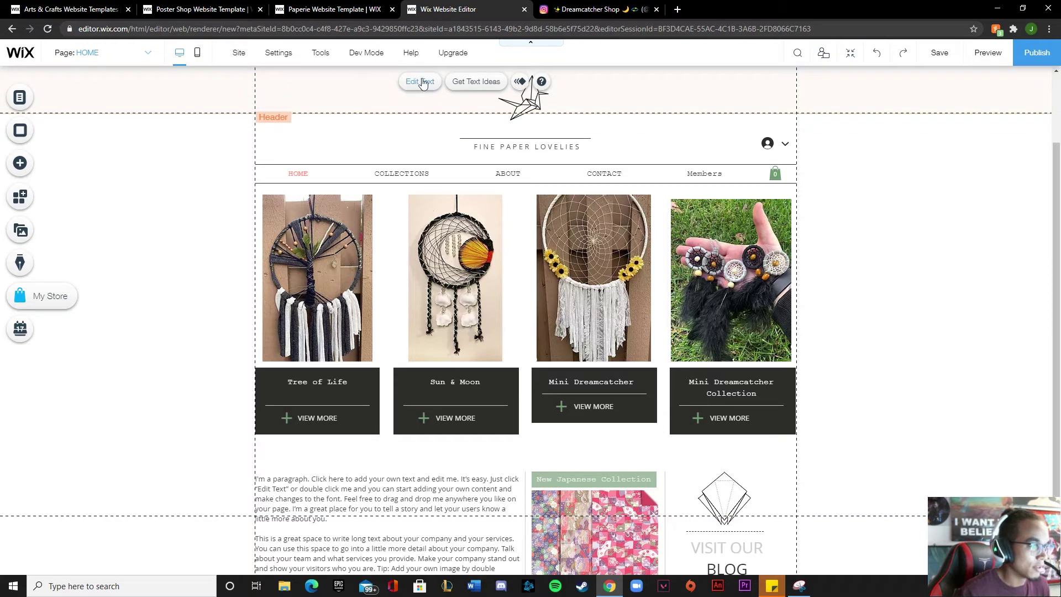
Change the header heading to 'MightnightMoonDreams', checking the name on the shop's Instagram
{"action": "left_click", "coordinate": [419, 81]}
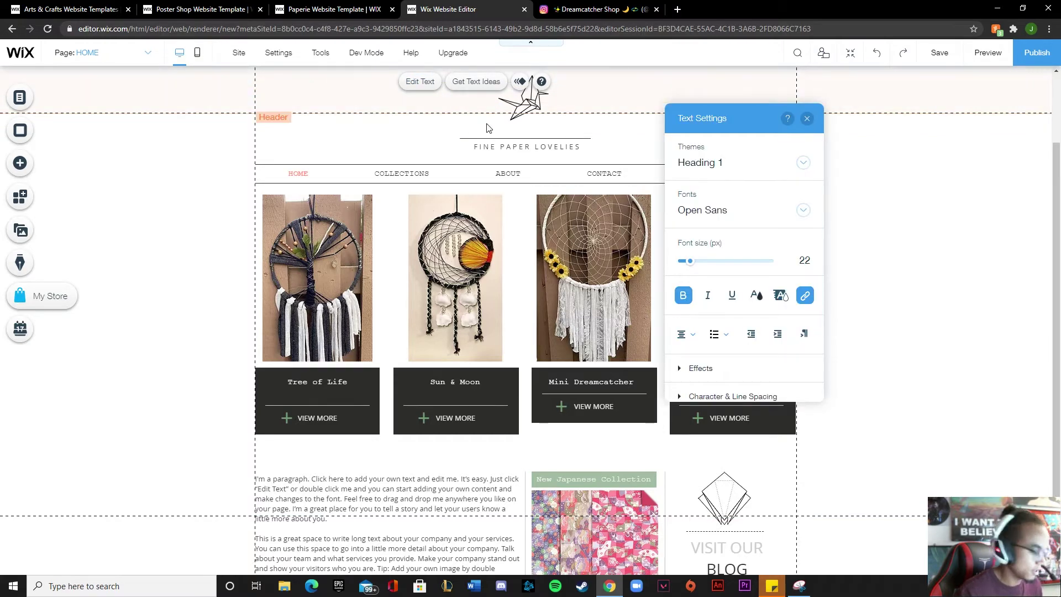
{"action": "type", "text": "A"}
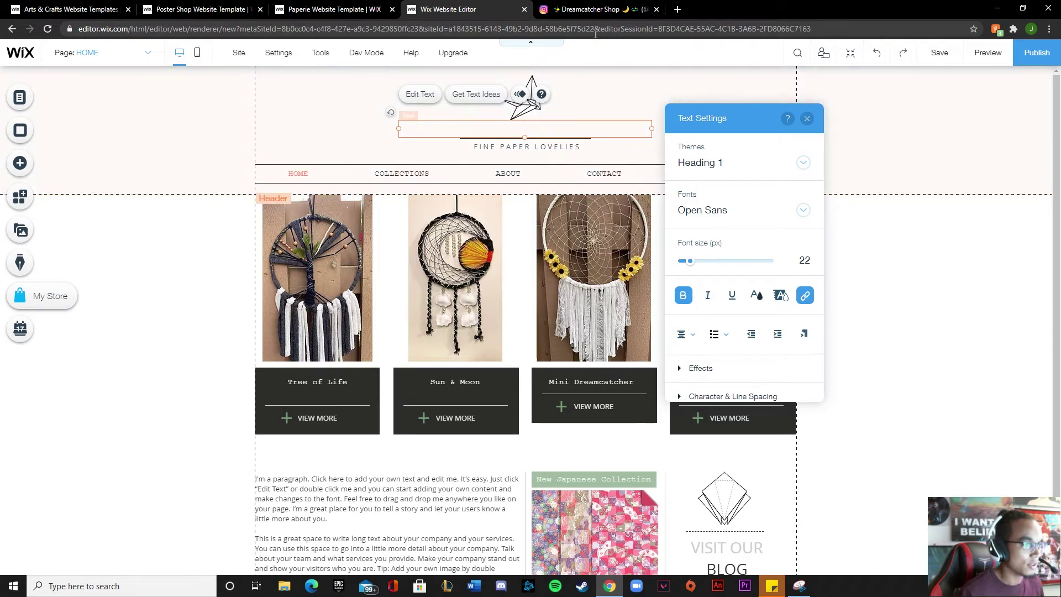
{"action": "left_click", "coordinate": [594, 9]}
{"action": "left_click", "coordinate": [486, 9]}
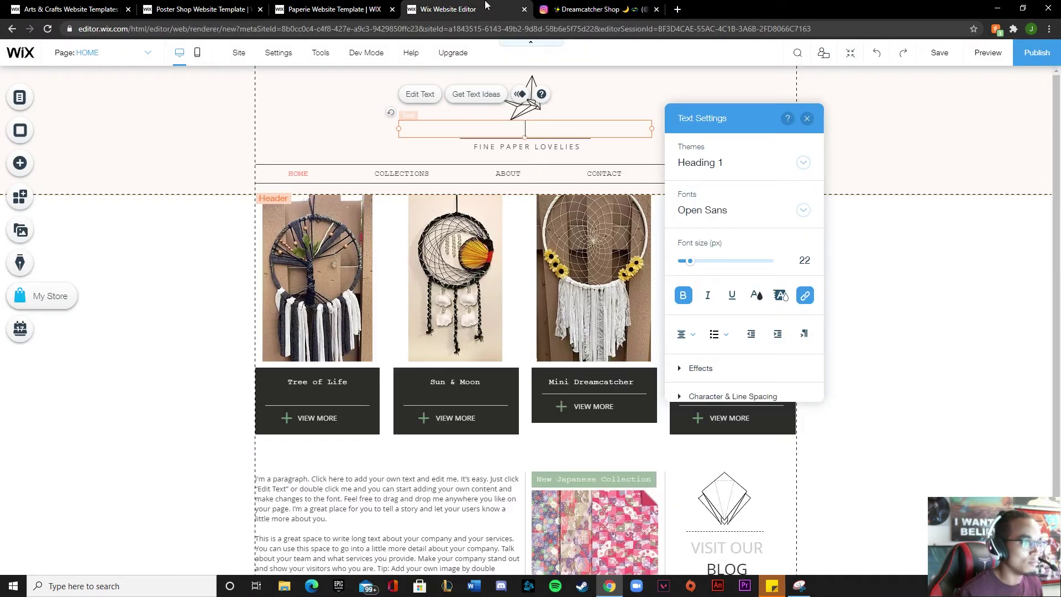
{"action": "type", "text": "night"}
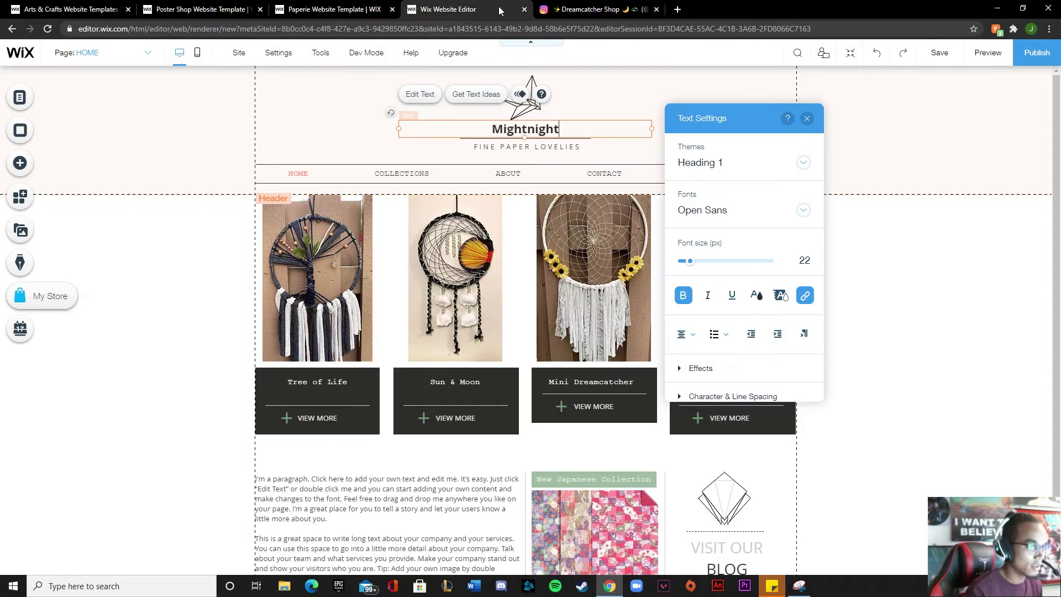
{"action": "type", "text": "MoonDreams"}
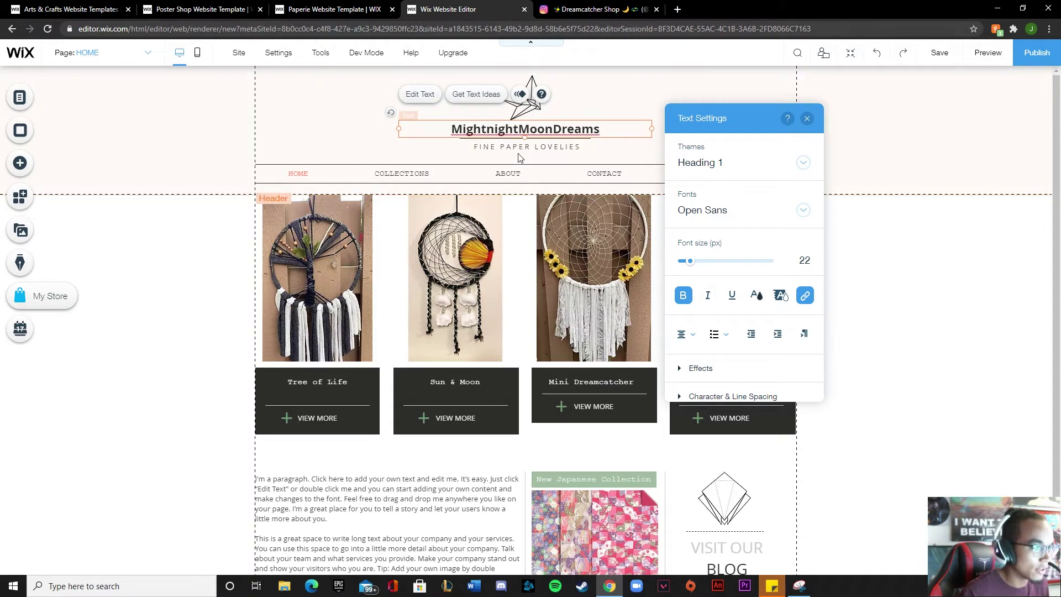
{"action": "left_click", "coordinate": [559, 148]}
Replace the FINE PAPER LOVELIES subtitle with 'Dreamcatcher Shop'
{"action": "double_click", "coordinate": [560, 149]}
{"action": "type", "text": "Dreamcatcher Shop"}
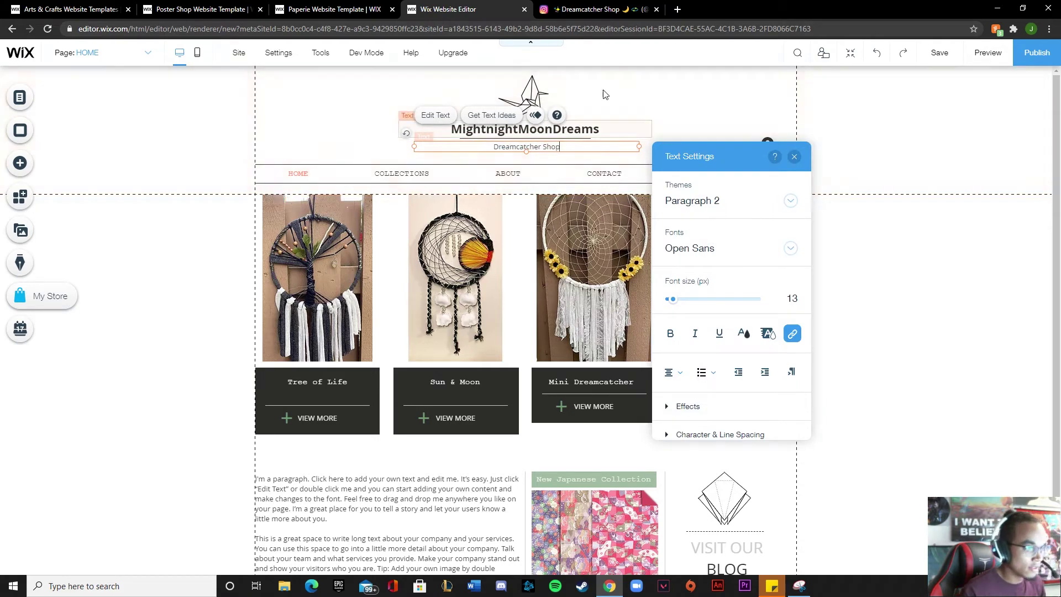
{"action": "left_click", "coordinate": [867, 221]}
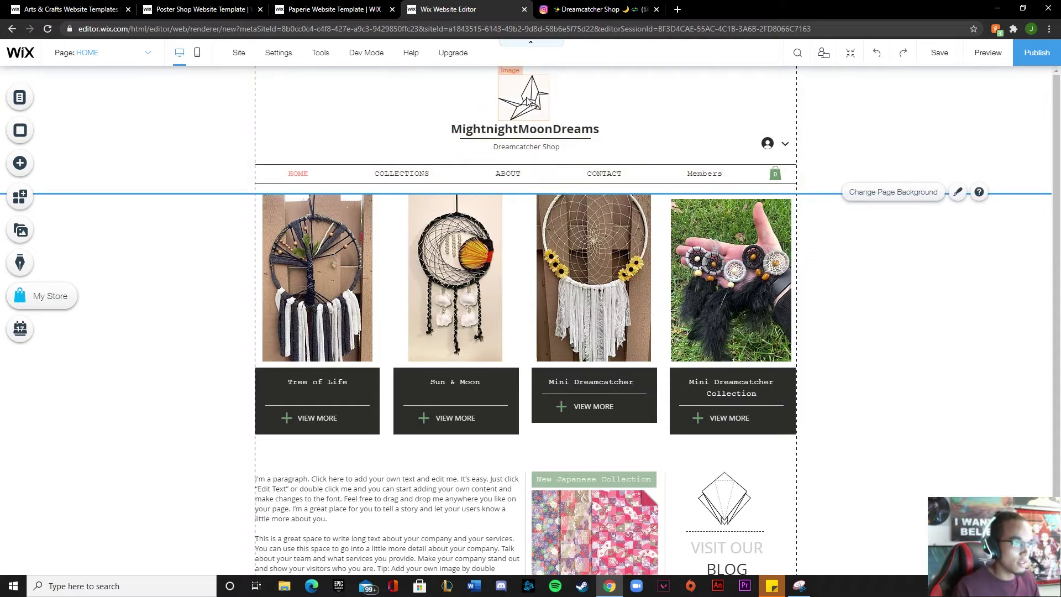
Launch Snipping Tool beside the shop's Instagram profile
{"action": "key", "text": "ctrl+Tab"}
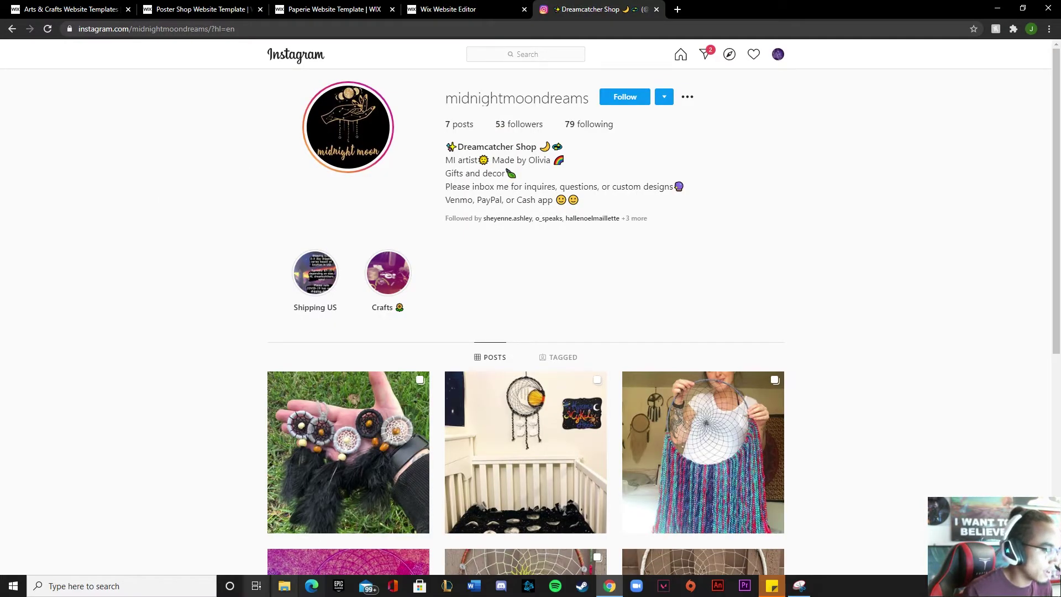
{"action": "left_click", "coordinate": [127, 585]}
{"action": "type", "text": "snip"}
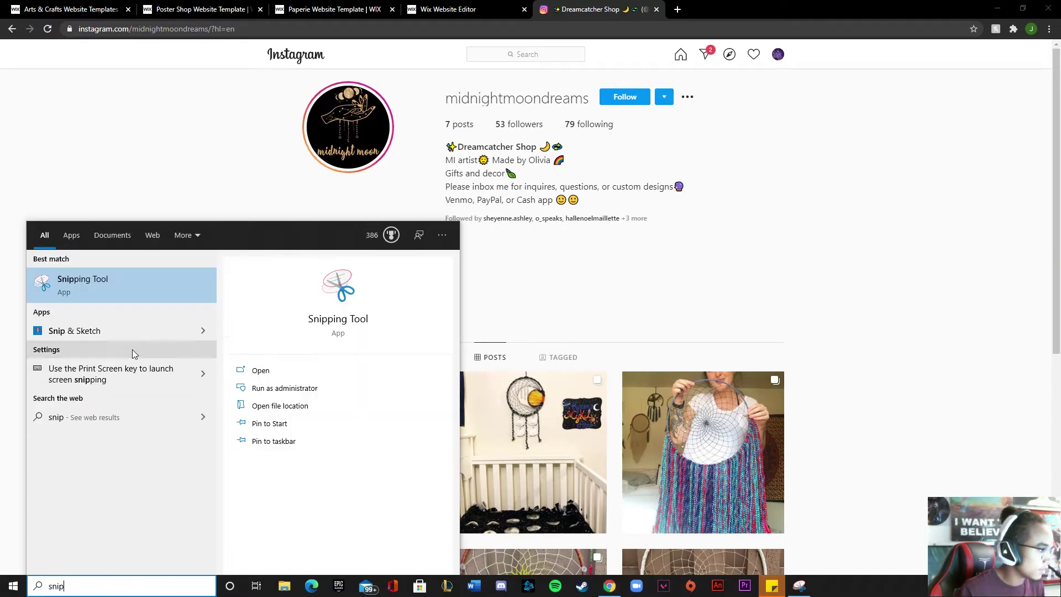
{"action": "left_click", "coordinate": [94, 297]}
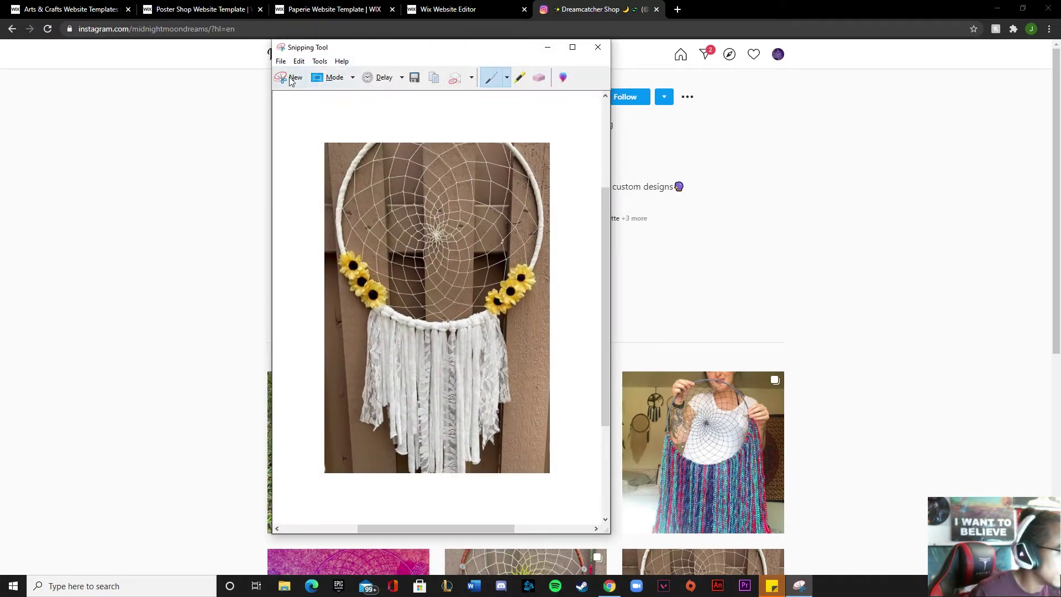
{"action": "left_click", "coordinate": [352, 78]}
{"action": "left_click", "coordinate": [346, 99]}
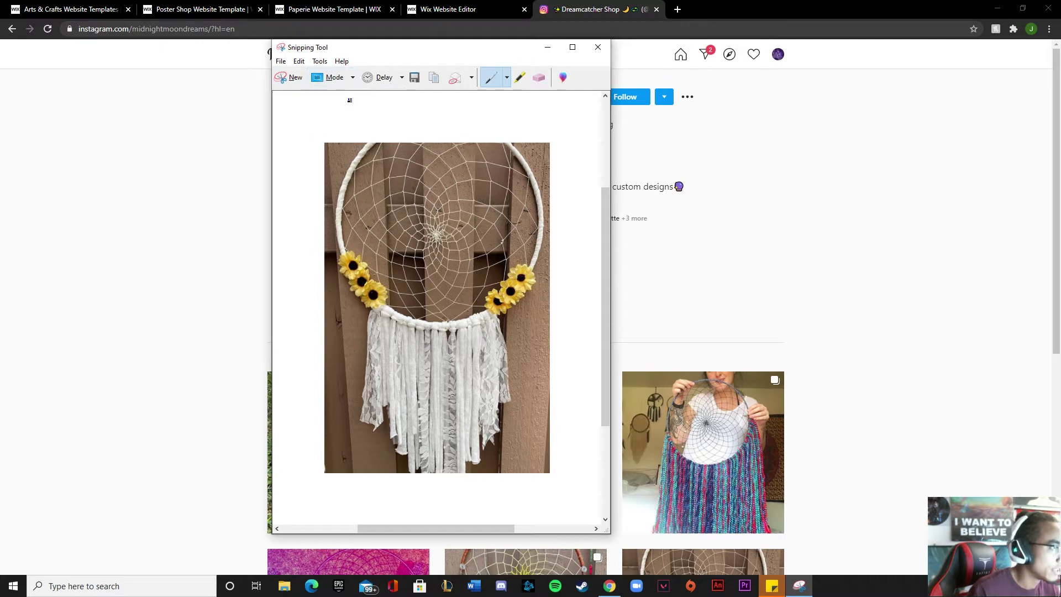
{"action": "left_click_drag", "start_coordinate": [422, 48], "coordinate": [727, 70]}
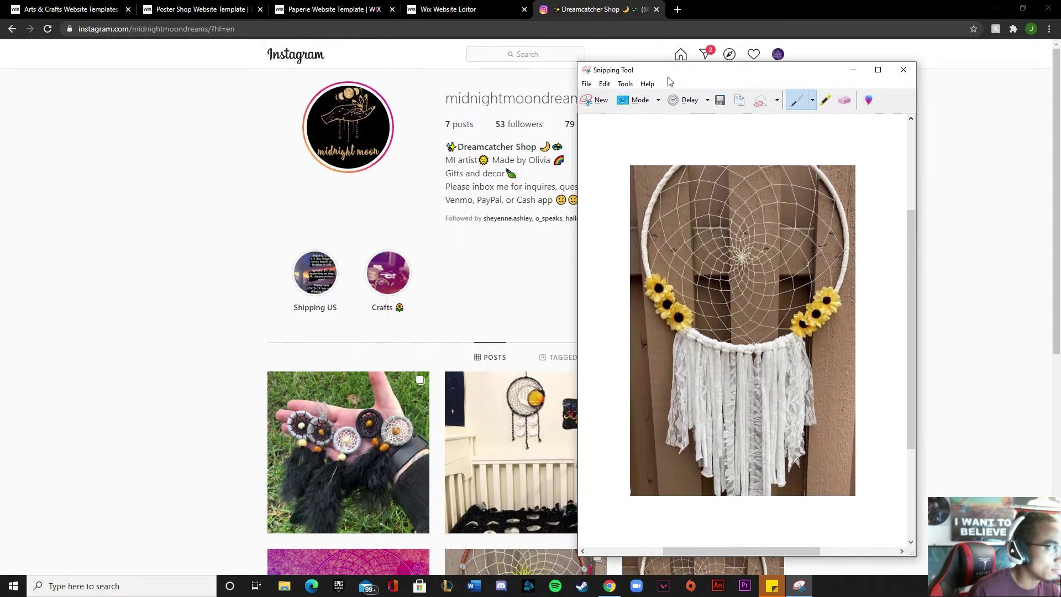
Take a rectangular snip of the round midnight moon profile picture and choose Save As
{"action": "left_click", "coordinate": [588, 100]}
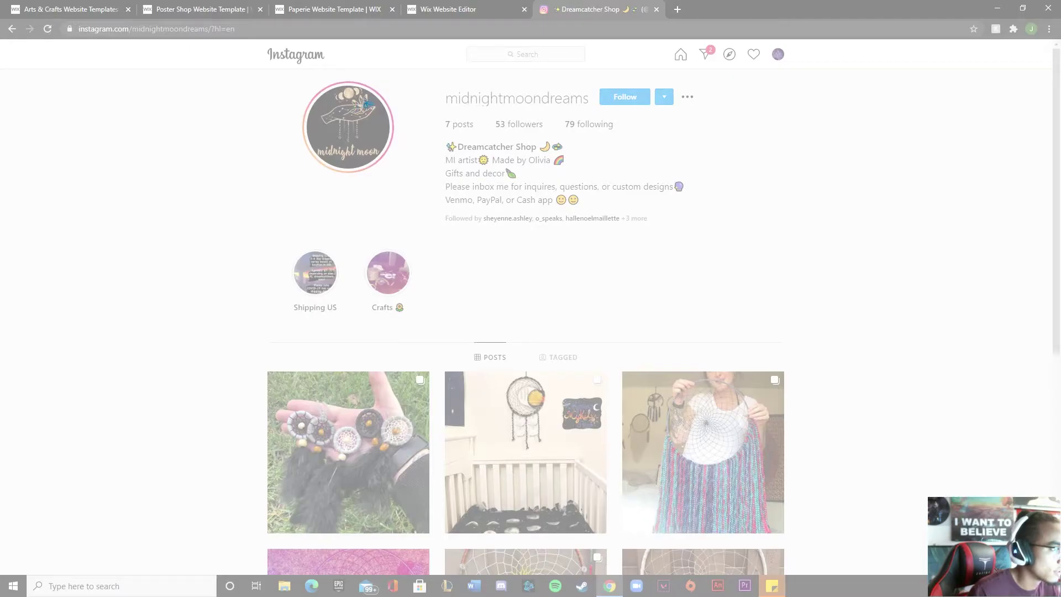
{"action": "left_click_drag", "start_coordinate": [341, 105], "coordinate": [337, 102]}
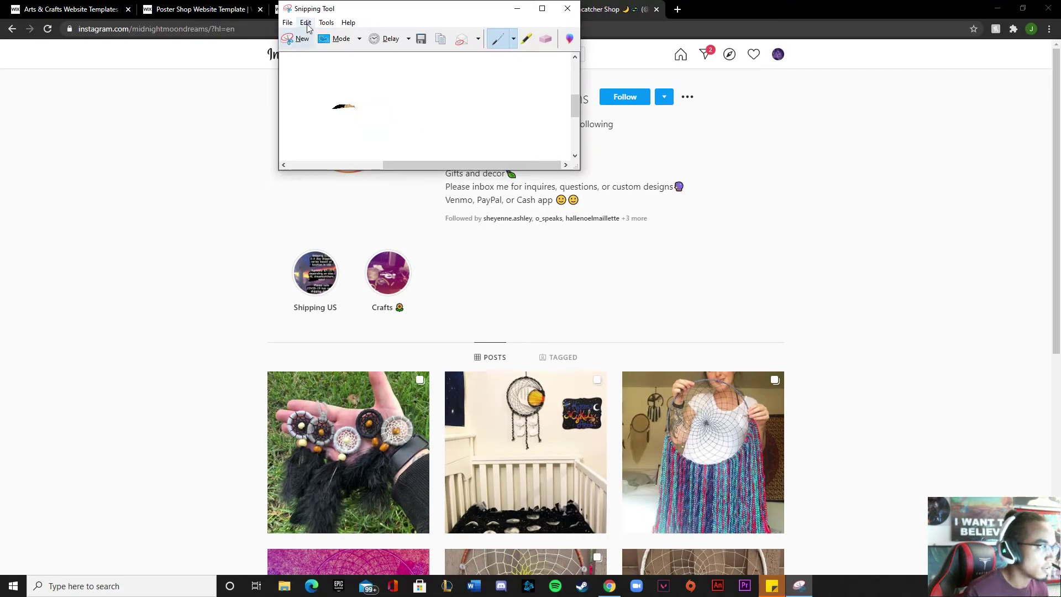
{"action": "left_click", "coordinate": [356, 41]}
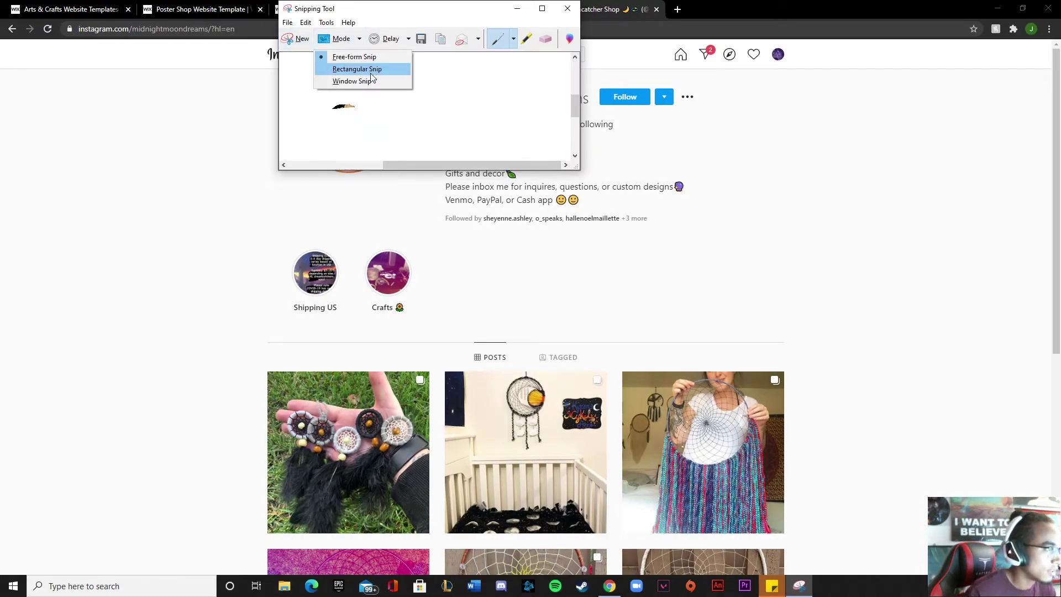
{"action": "left_click", "coordinate": [367, 69]}
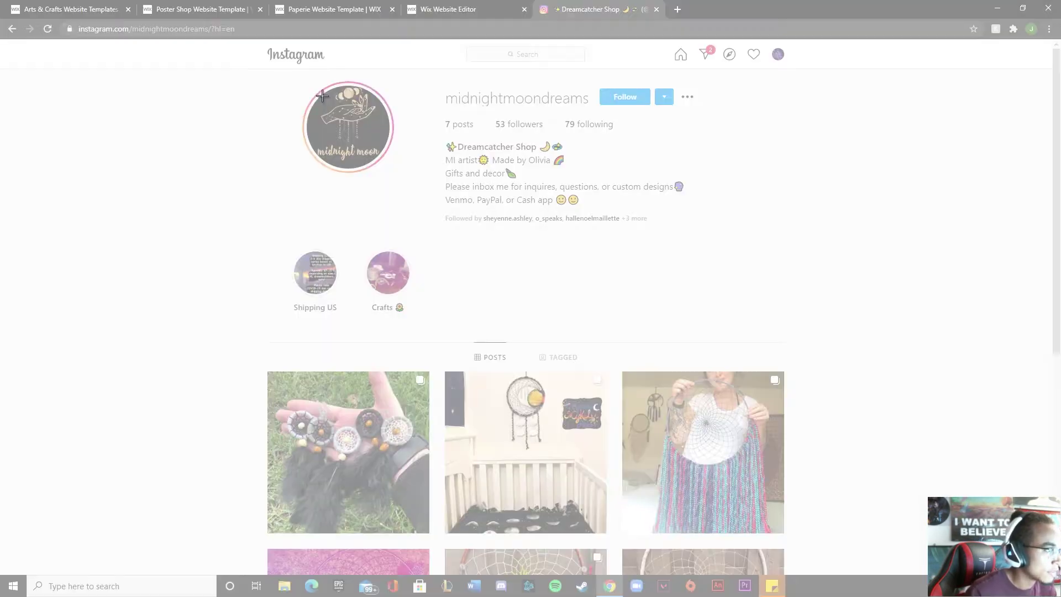
{"action": "left_click_drag", "start_coordinate": [399, 173], "coordinate": [305, 85]}
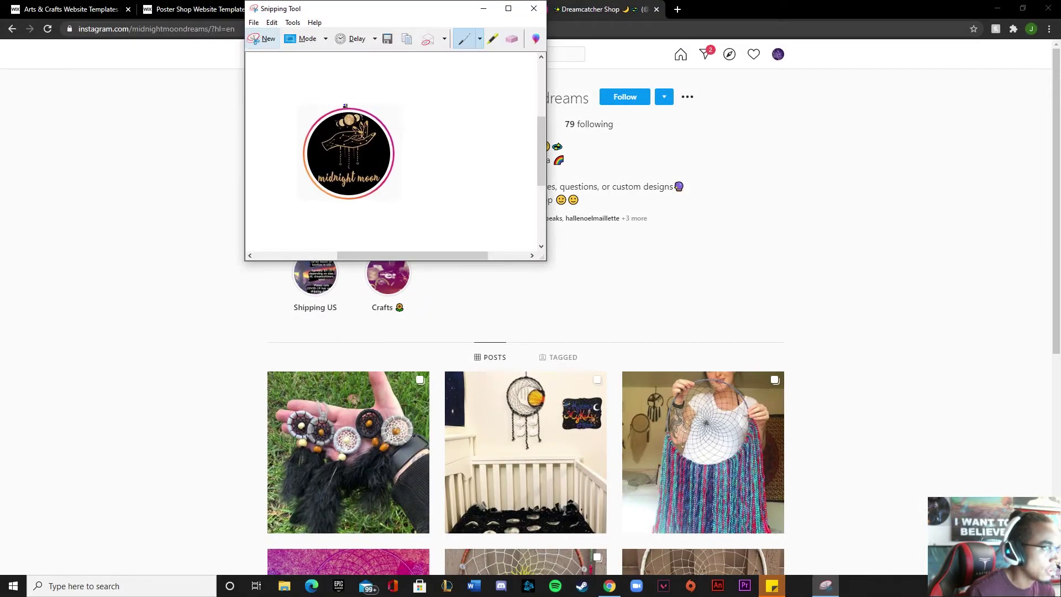
{"action": "left_click", "coordinate": [258, 23]}
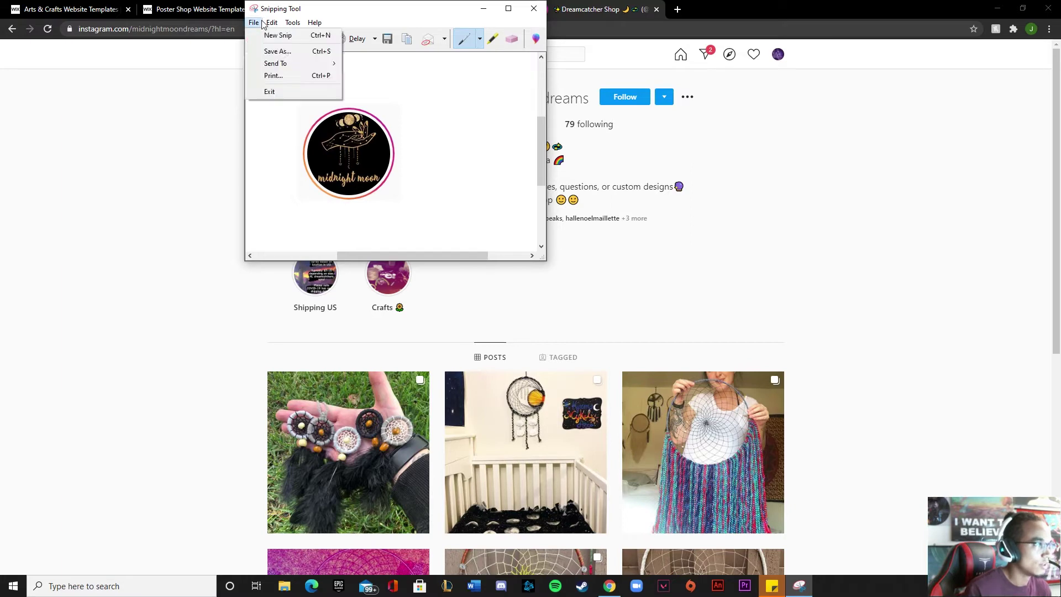
{"action": "left_click", "coordinate": [277, 52]}
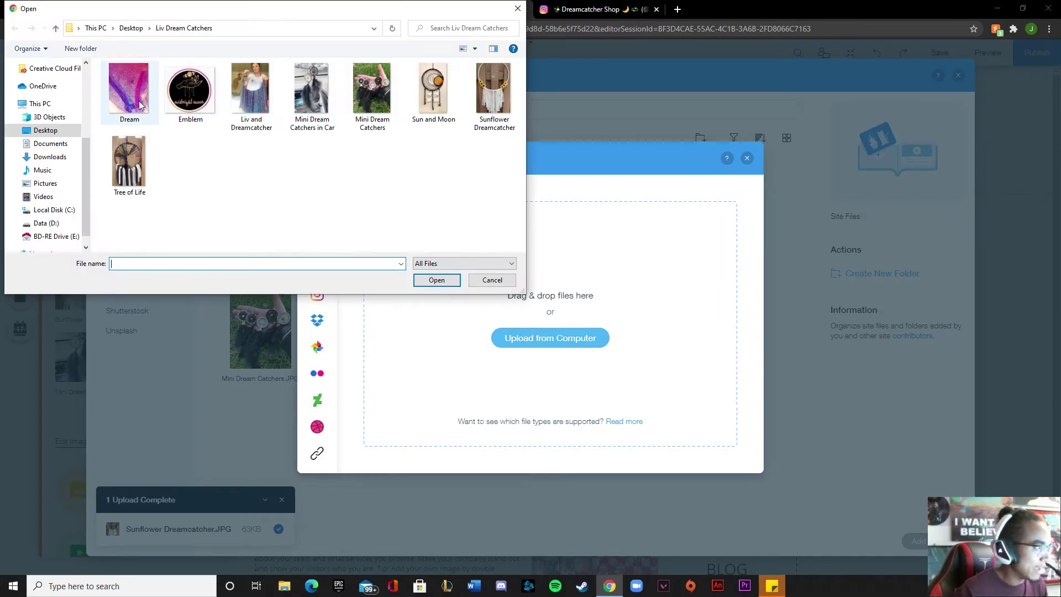
Upload the Emblem picture from the computer and add it to the home page
{"action": "left_click", "coordinate": [184, 115]}
{"action": "left_click", "coordinate": [433, 282]}
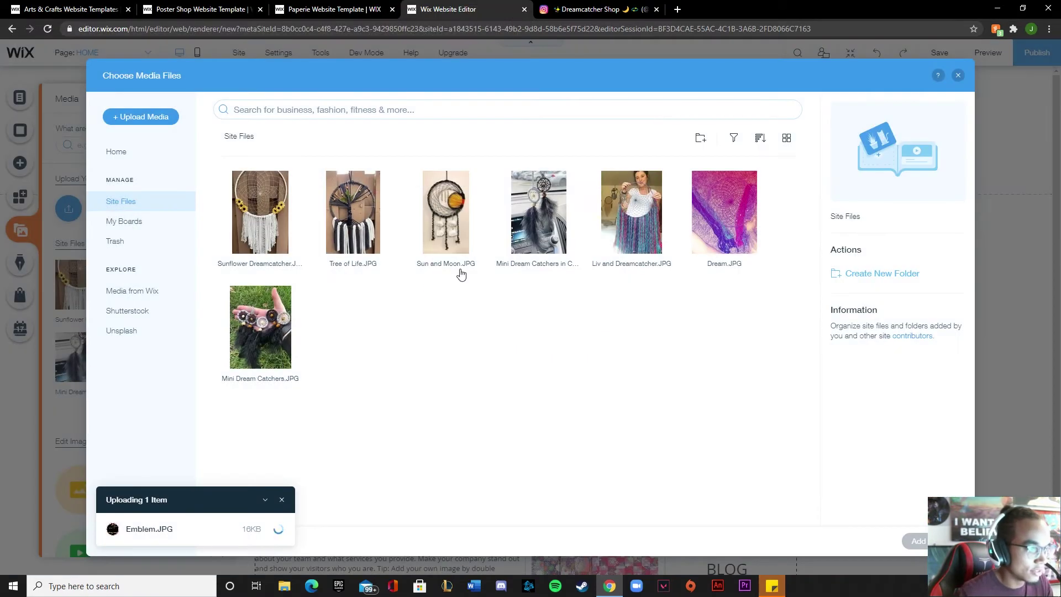
{"action": "left_click", "coordinate": [959, 75]}
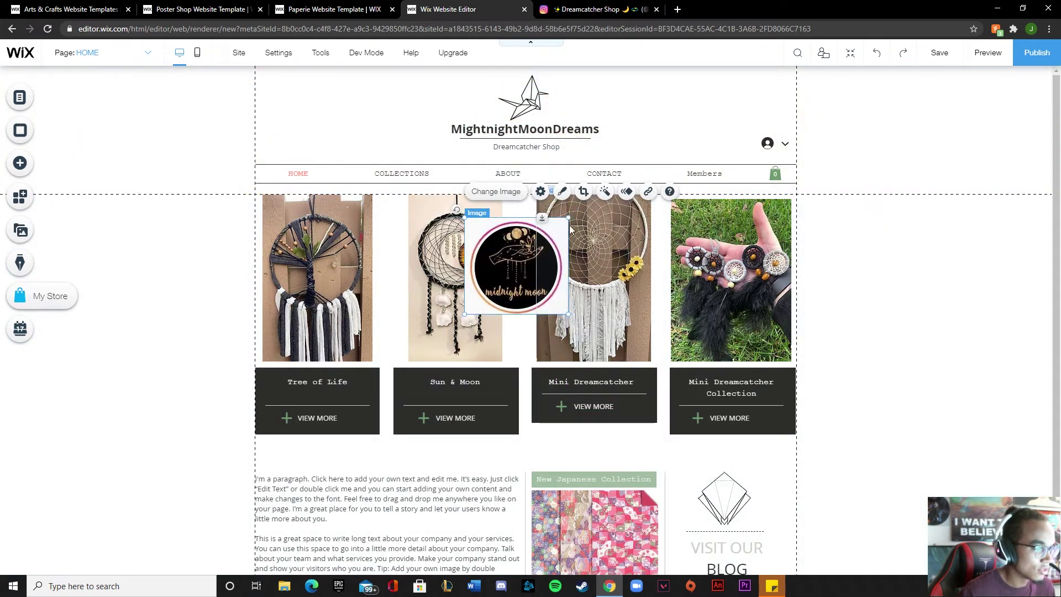
Shrink the emblem and put it in the header in place of the crane logo
{"action": "left_click_drag", "start_coordinate": [570, 222], "coordinate": [526, 101]}
{"action": "left_click", "coordinate": [534, 116]}
{"action": "key", "text": "Delete"}
{"action": "left_click", "coordinate": [910, 291]}
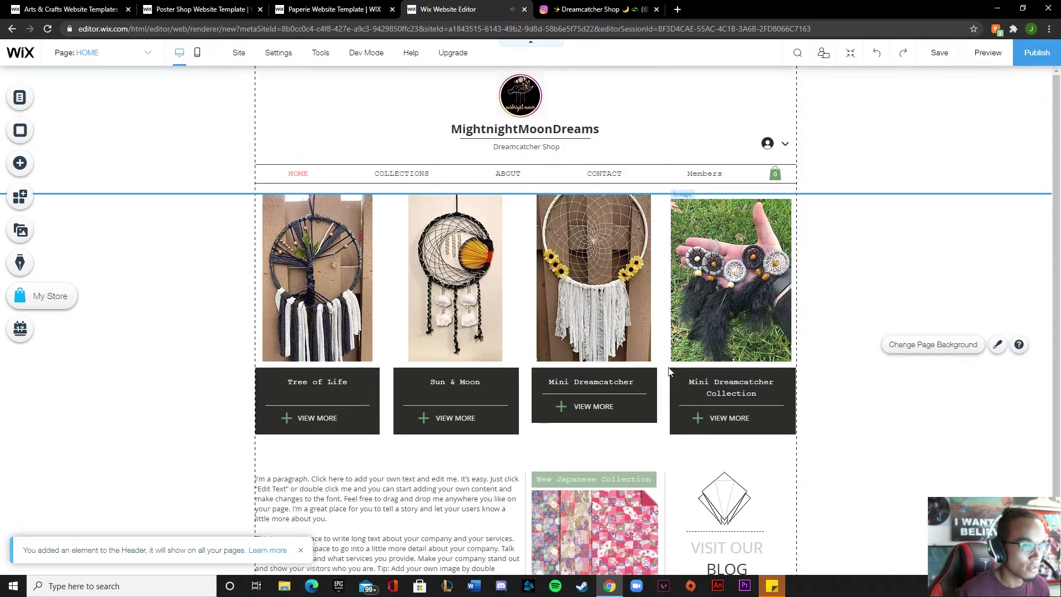
Delete the VISIT OUR BLOG text, diamond image and leftover line
{"action": "scroll", "coordinate": [236, 343], "scroll_direction": "down", "scroll_amount": 2}
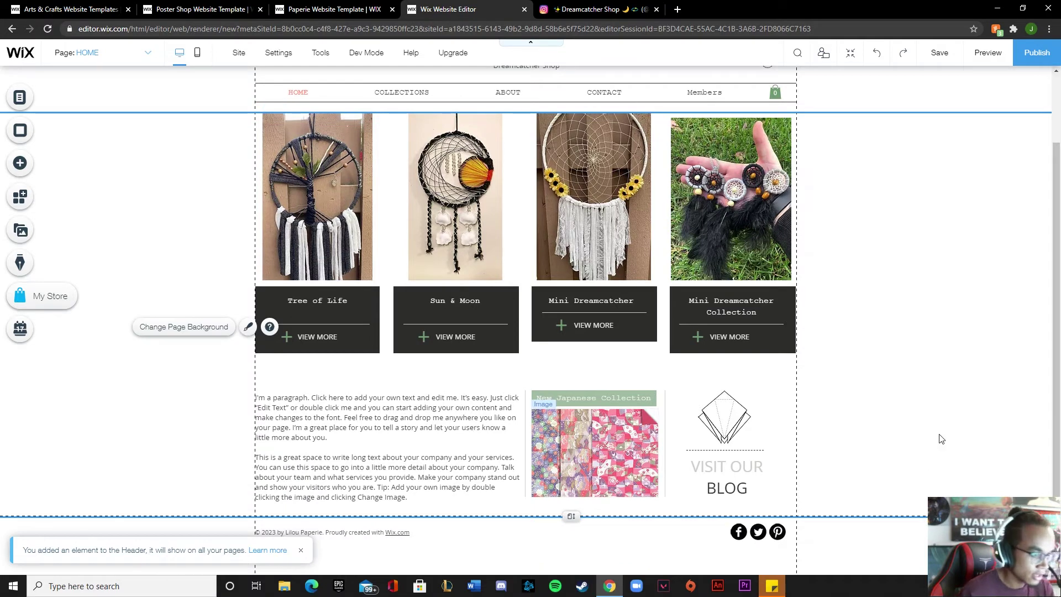
{"action": "left_click", "coordinate": [724, 425]}
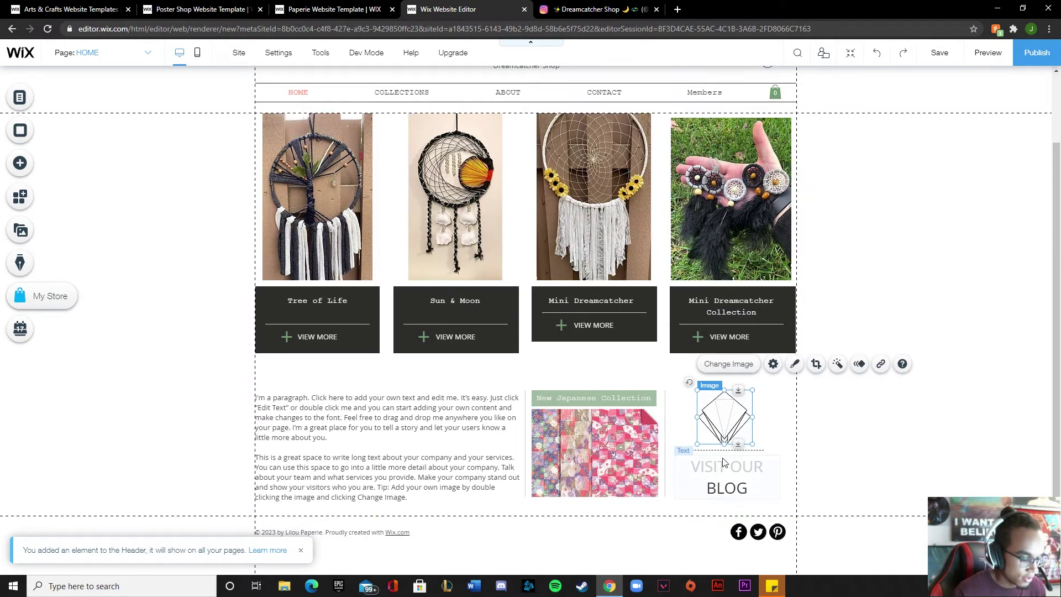
{"action": "left_click", "coordinate": [722, 476]}
{"action": "key", "text": "Delete"}
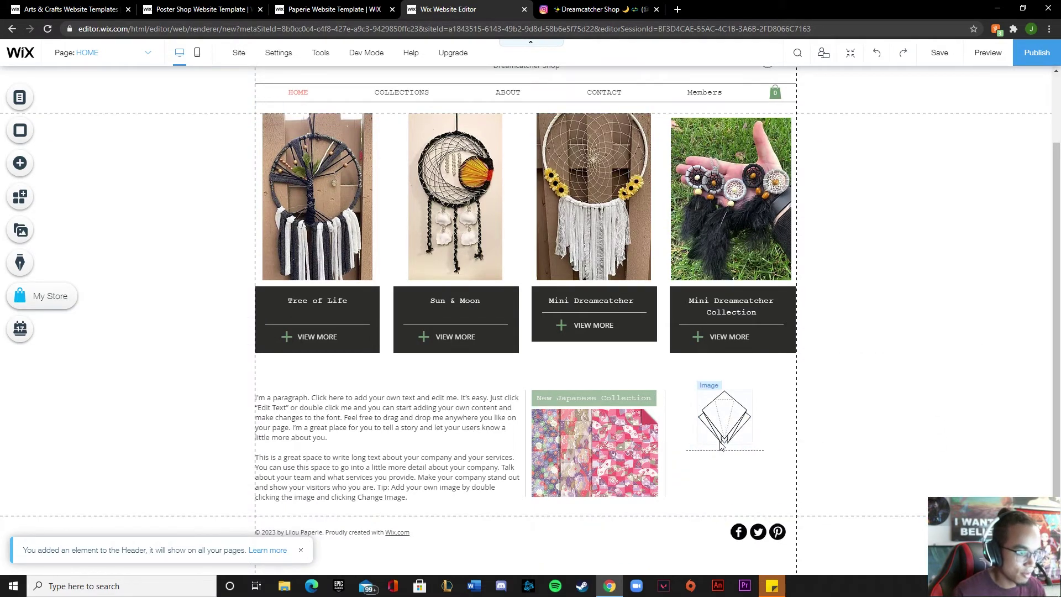
{"action": "left_click", "coordinate": [721, 444]}
{"action": "key", "text": "Delete"}
{"action": "left_click", "coordinate": [722, 449]}
{"action": "key", "text": "Delete"}
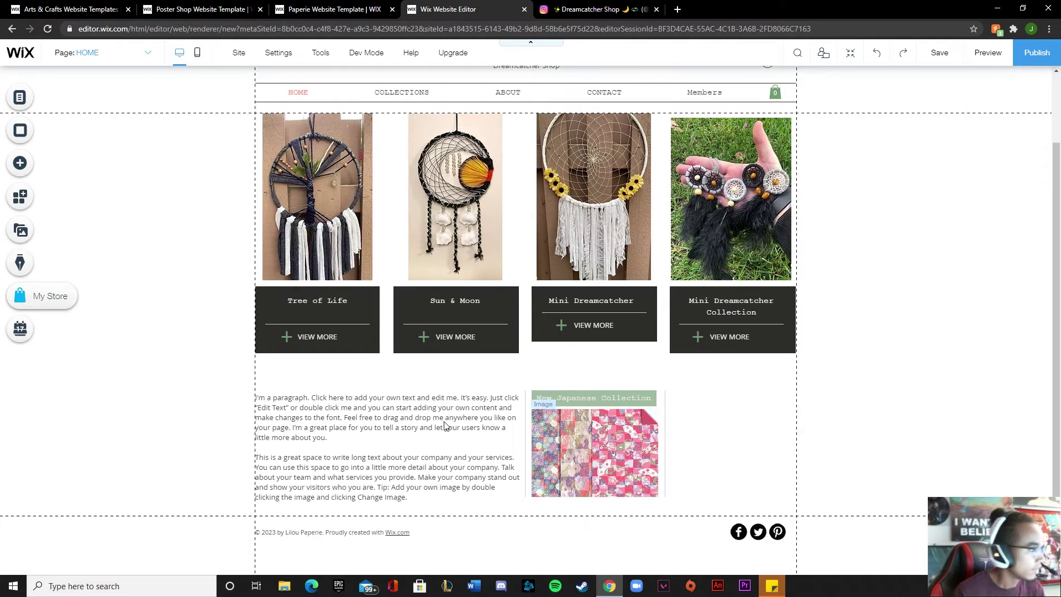
Add the car-dreamcatcher photo at 120 by 179 beside the Japanese Collection image
{"action": "left_click", "coordinate": [22, 230]}
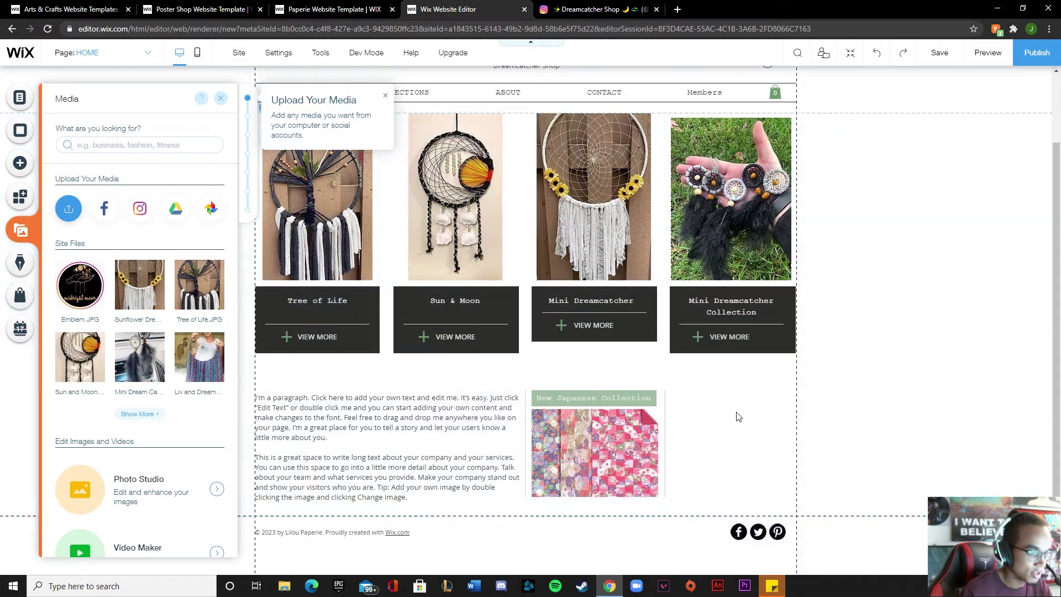
{"action": "left_click_drag", "start_coordinate": [898, 304], "coordinate": [703, 497]}
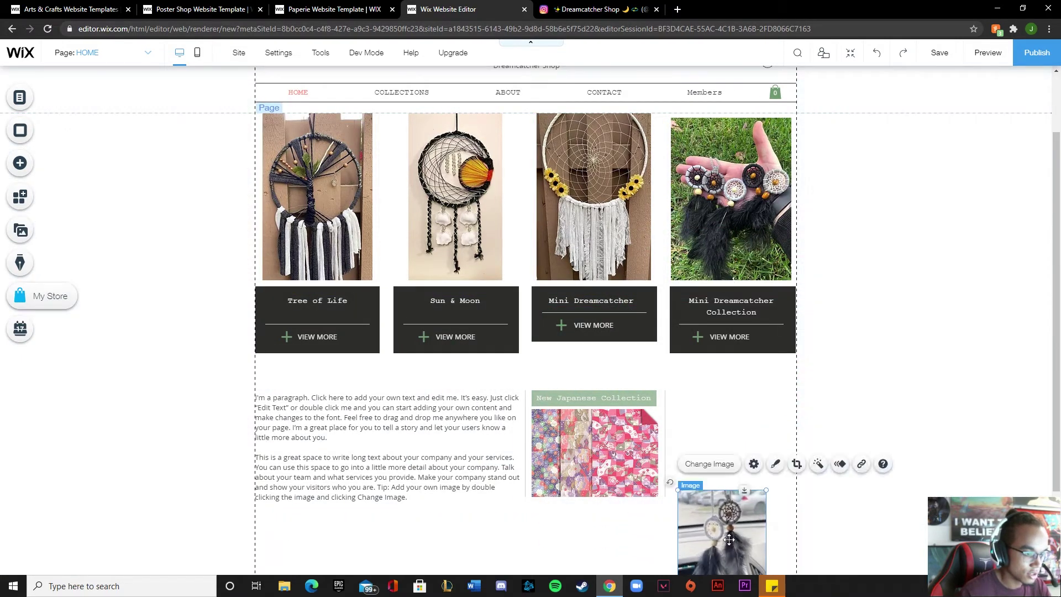
{"action": "left_click_drag", "start_coordinate": [728, 533], "coordinate": [738, 415]}
{"action": "scroll", "coordinate": [738, 415], "scroll_direction": "up", "scroll_amount": 2}
{"action": "scroll", "coordinate": [553, 332], "scroll_direction": "down", "scroll_amount": 2}
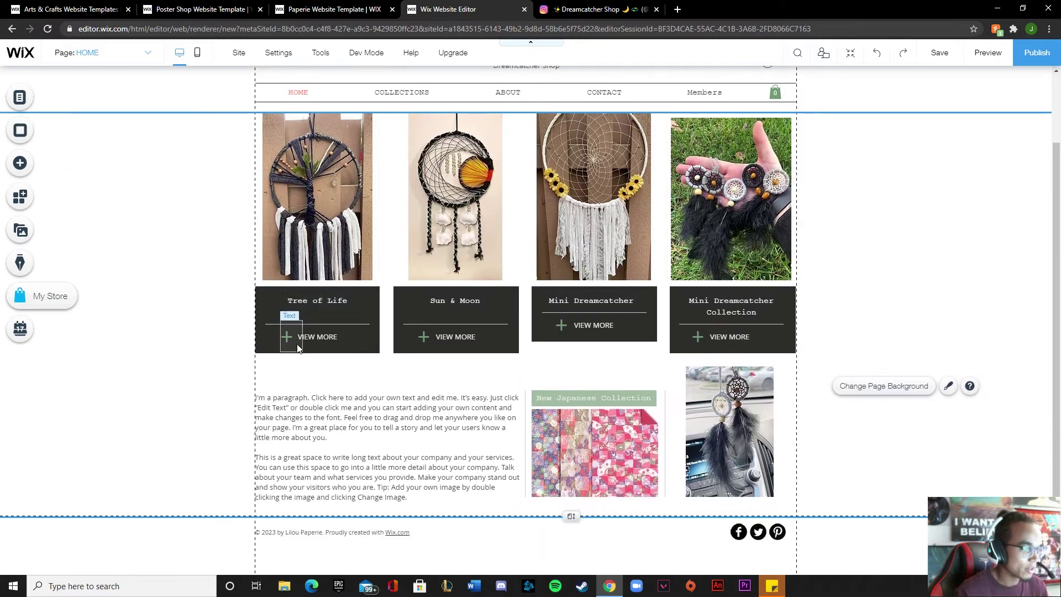
{"action": "scroll", "coordinate": [387, 248], "scroll_direction": "up", "scroll_amount": 2}
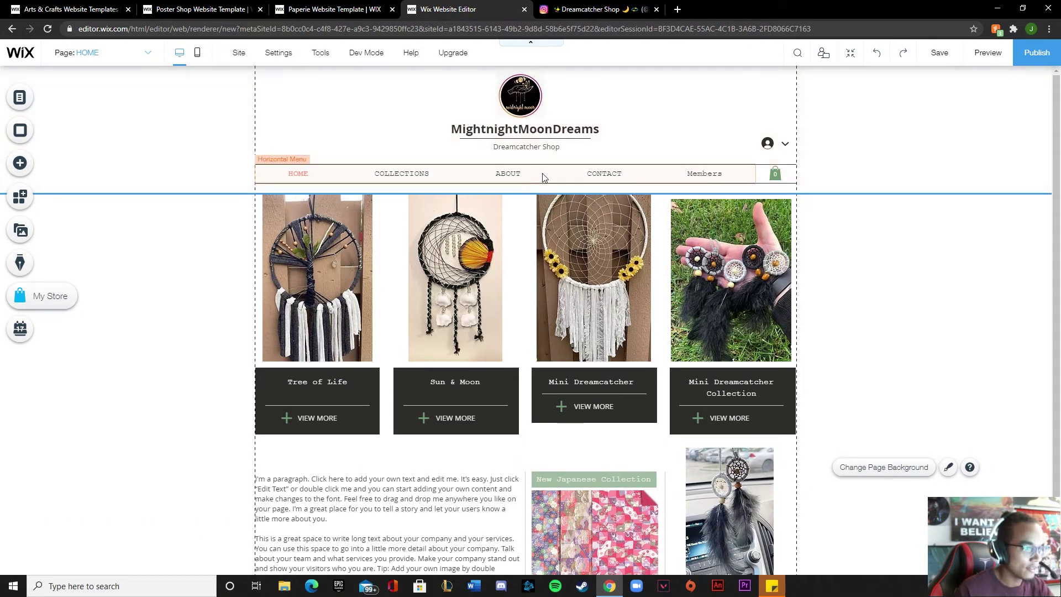
{"action": "scroll", "coordinate": [379, 343], "scroll_direction": "down", "scroll_amount": 2}
Switch to the Members page from the site page list
{"action": "scroll", "coordinate": [426, 334], "scroll_direction": "up", "scroll_amount": 2}
{"action": "left_click", "coordinate": [707, 174]}
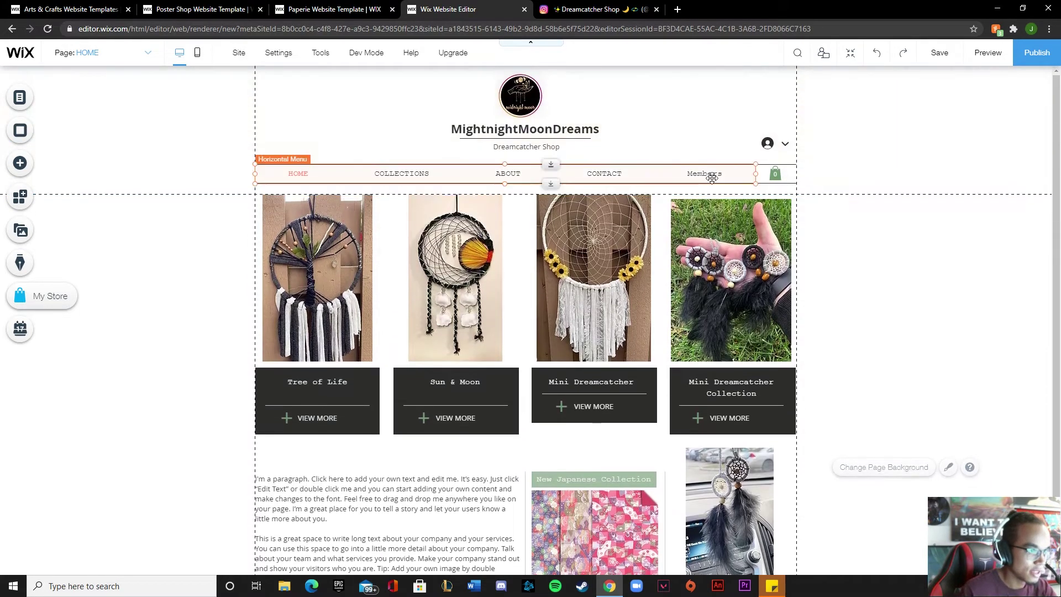
{"action": "left_click", "coordinate": [286, 138]}
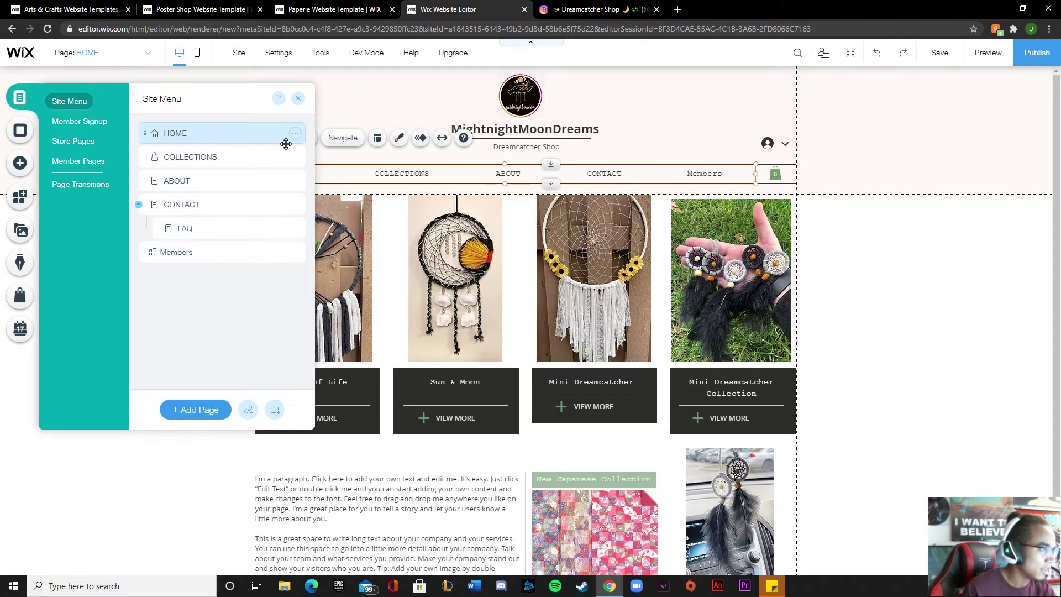
{"action": "left_click", "coordinate": [255, 255]}
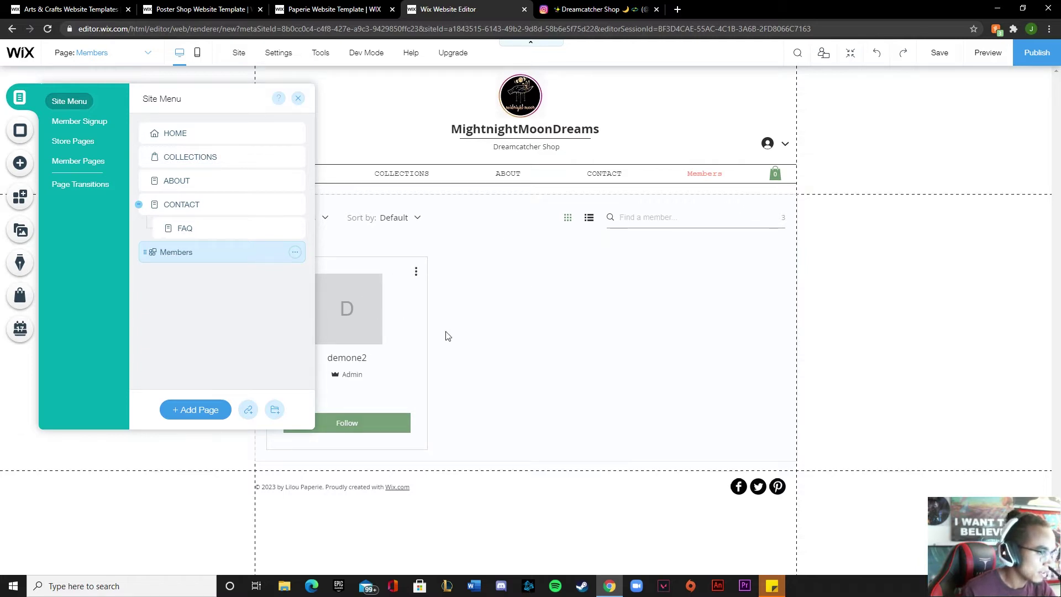
{"action": "left_click", "coordinate": [517, 345]}
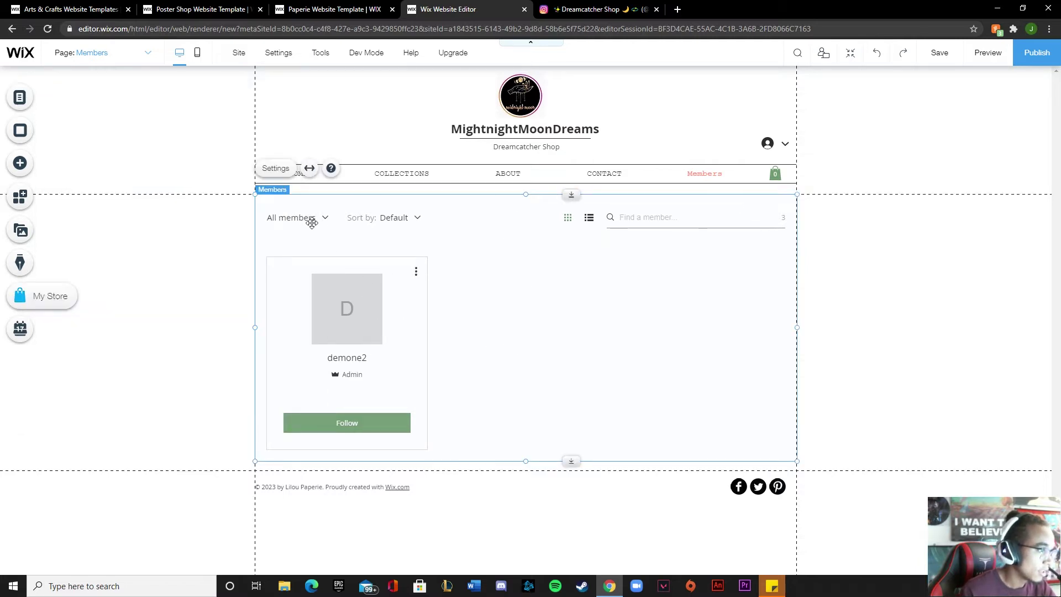
Switch to the CONTACT page from the site page list
{"action": "left_click", "coordinate": [382, 175]}
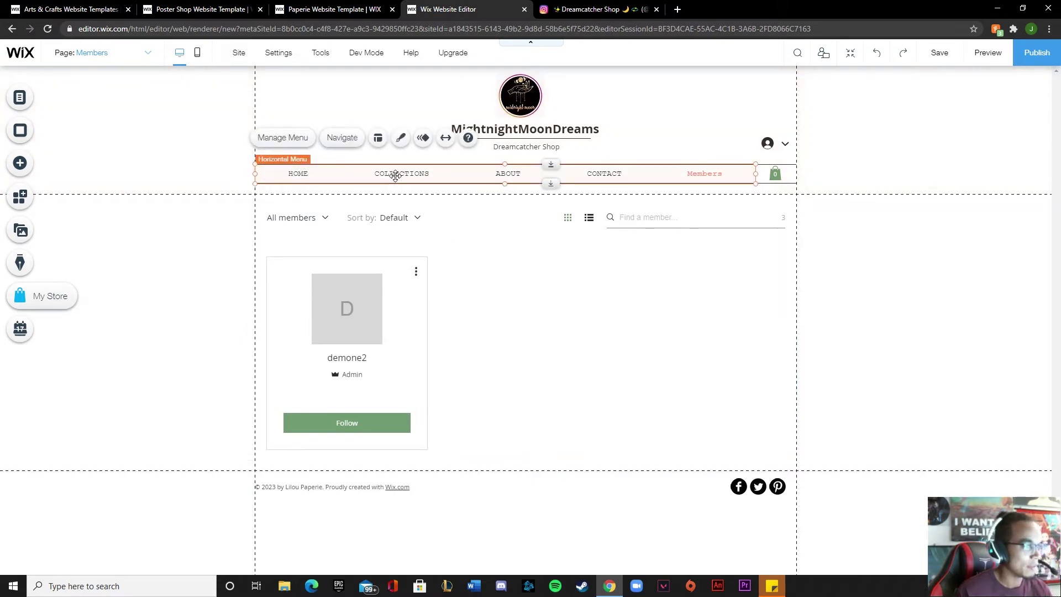
{"action": "left_click", "coordinate": [27, 105]}
{"action": "left_click", "coordinate": [174, 133]}
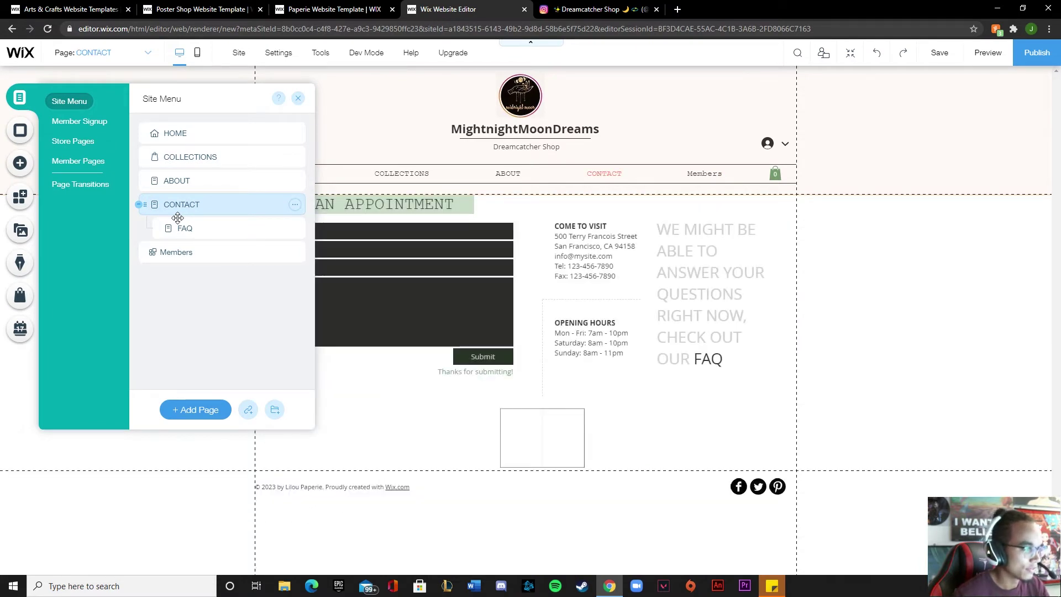
{"action": "left_click", "coordinate": [297, 99]}
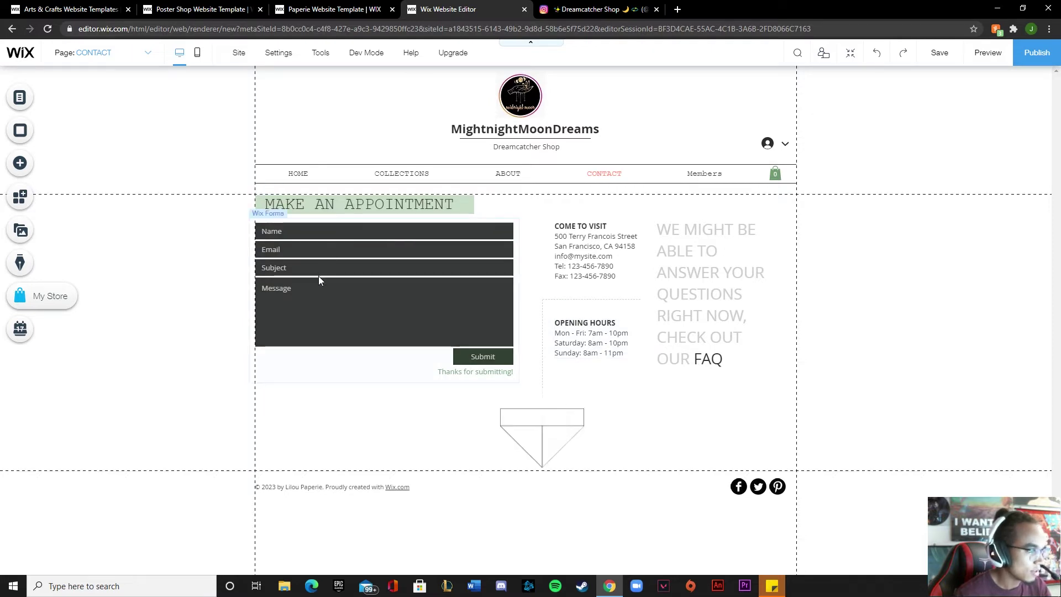
Retitle COME TO VISIT as 'Contact Information:' and replace the street address with the shop's e-mail
{"action": "left_click", "coordinate": [601, 230]}
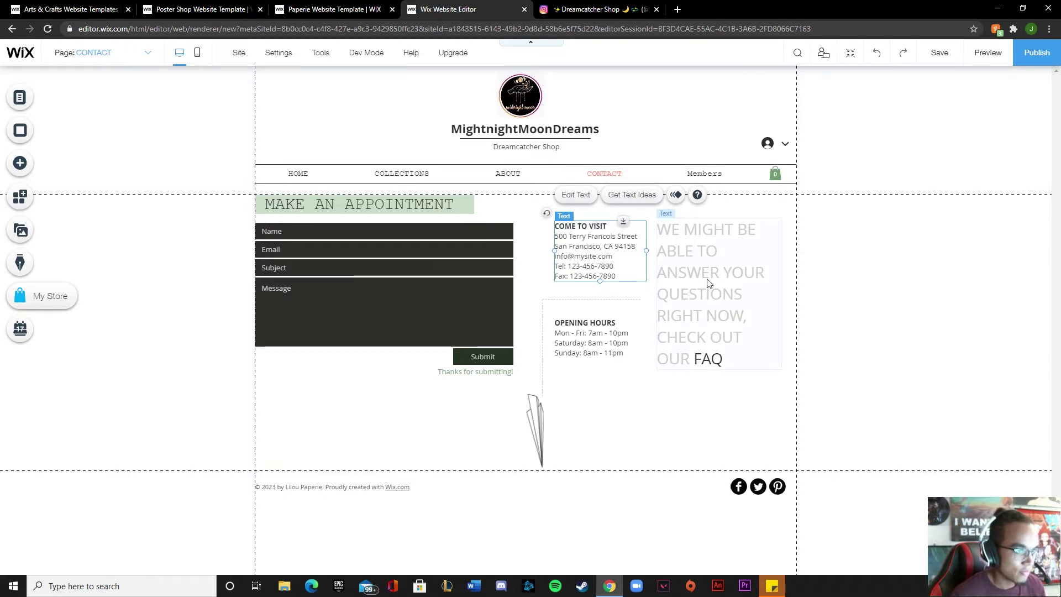
{"action": "double_click", "coordinate": [608, 245]}
{"action": "left_click", "coordinate": [607, 226]}
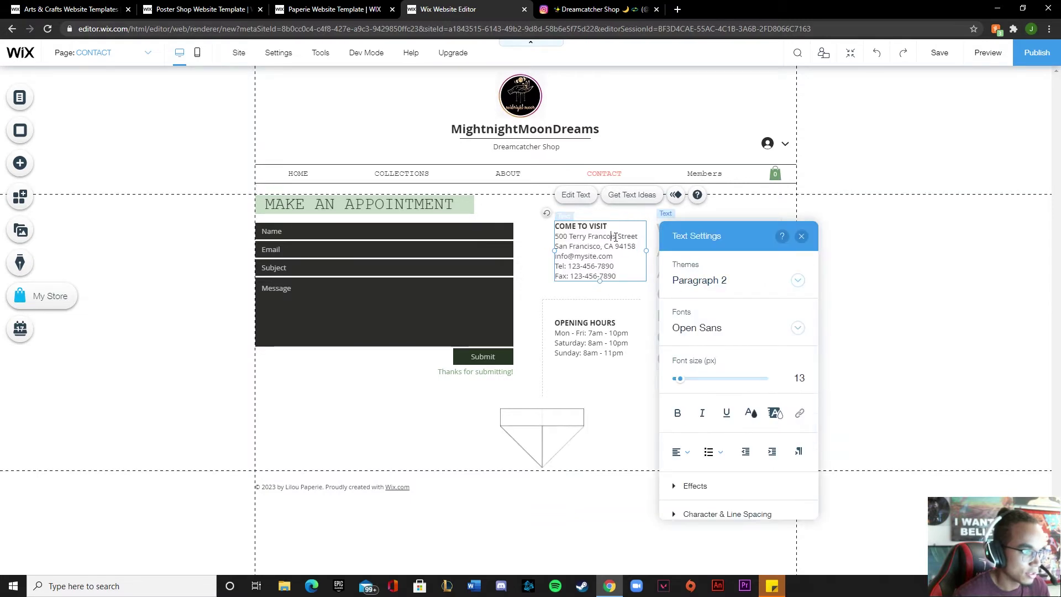
{"action": "triple_click", "coordinate": [608, 227]}
{"action": "type", "text": "Co"}
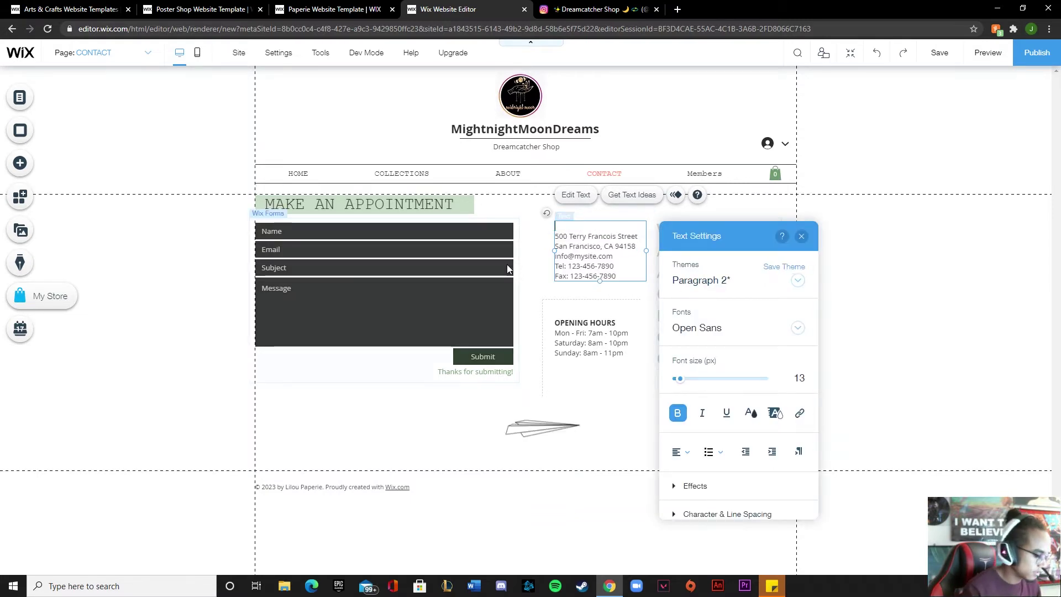
{"action": "type", "text": "ntact In"}
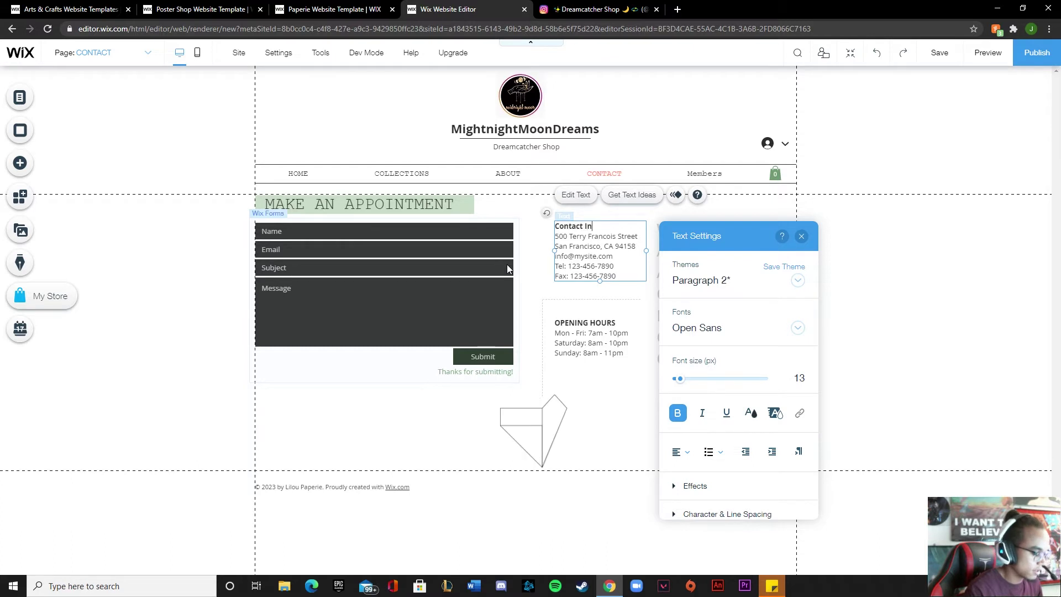
{"action": "type", "text": "formation"}
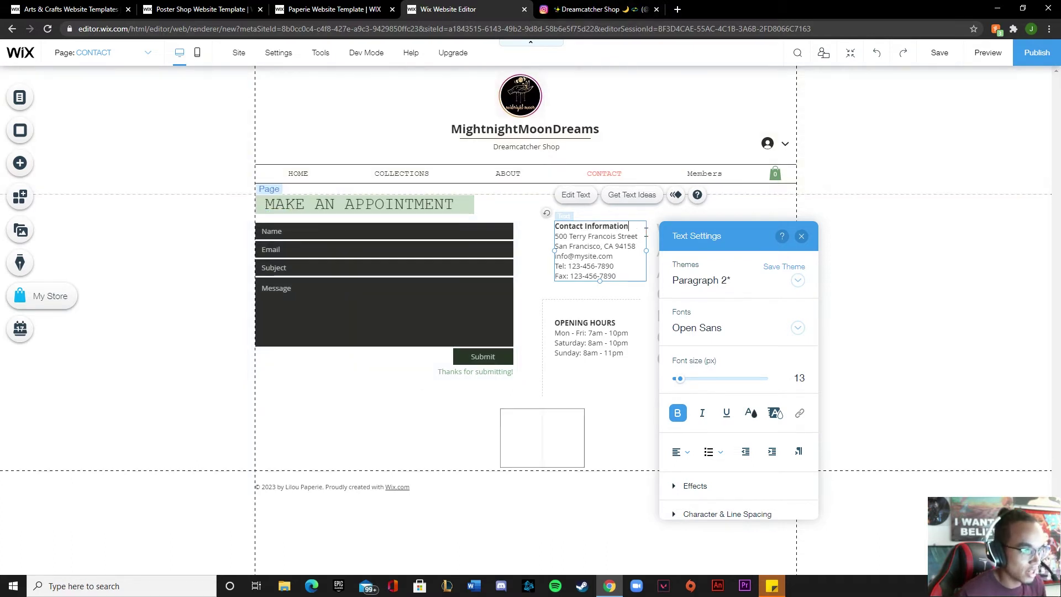
{"action": "type", "text": ":"}
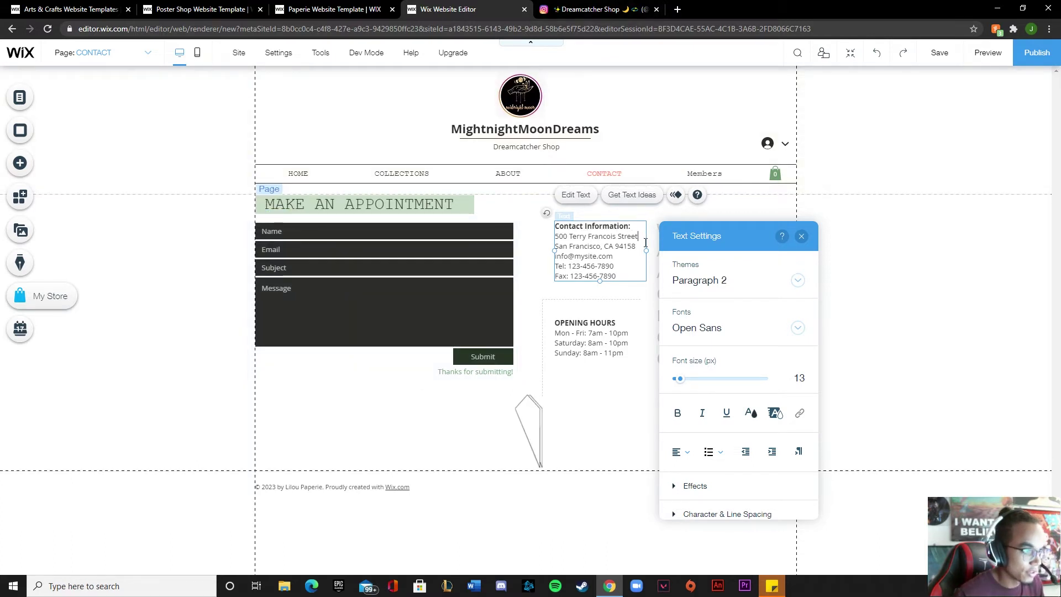
{"action": "left_click_drag", "start_coordinate": [639, 236], "coordinate": [556, 243]}
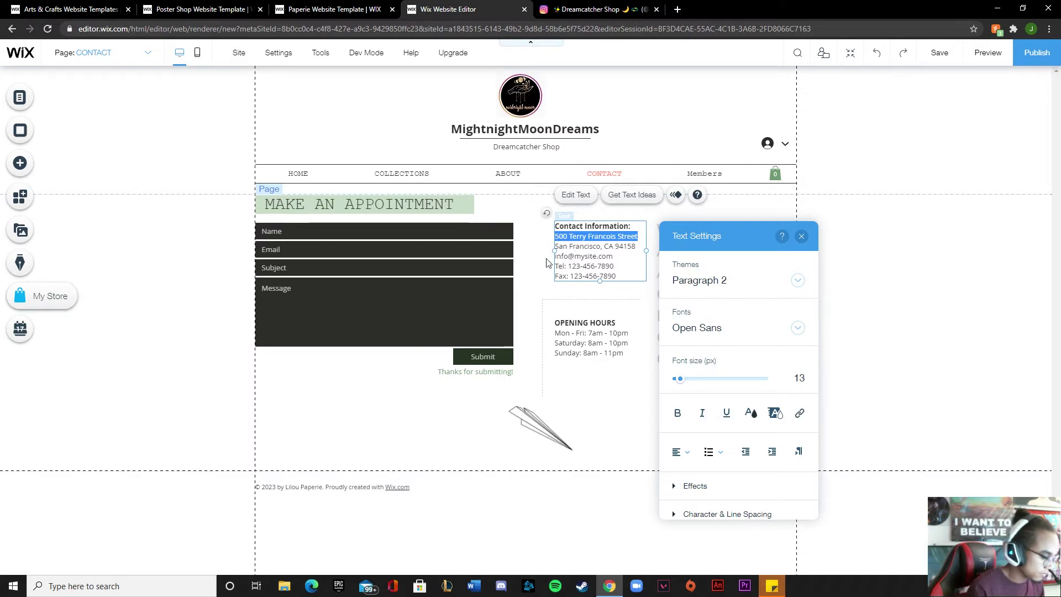
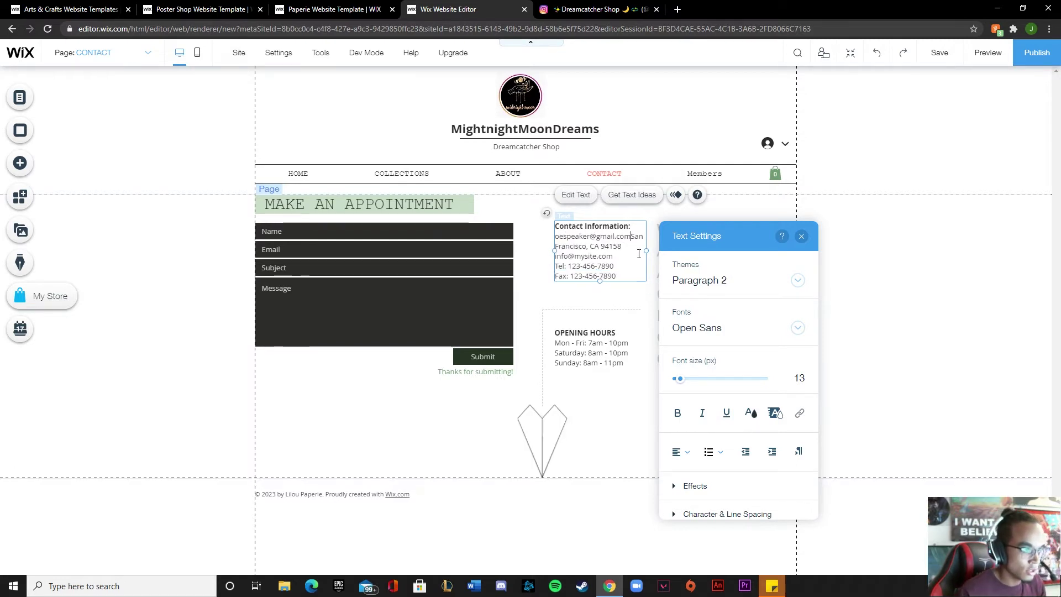
Delete the city, postcode, placeholder e-mail, phone and fax lines
{"action": "key", "text": "shift+Down"}
{"action": "key", "text": "BackSpace"}
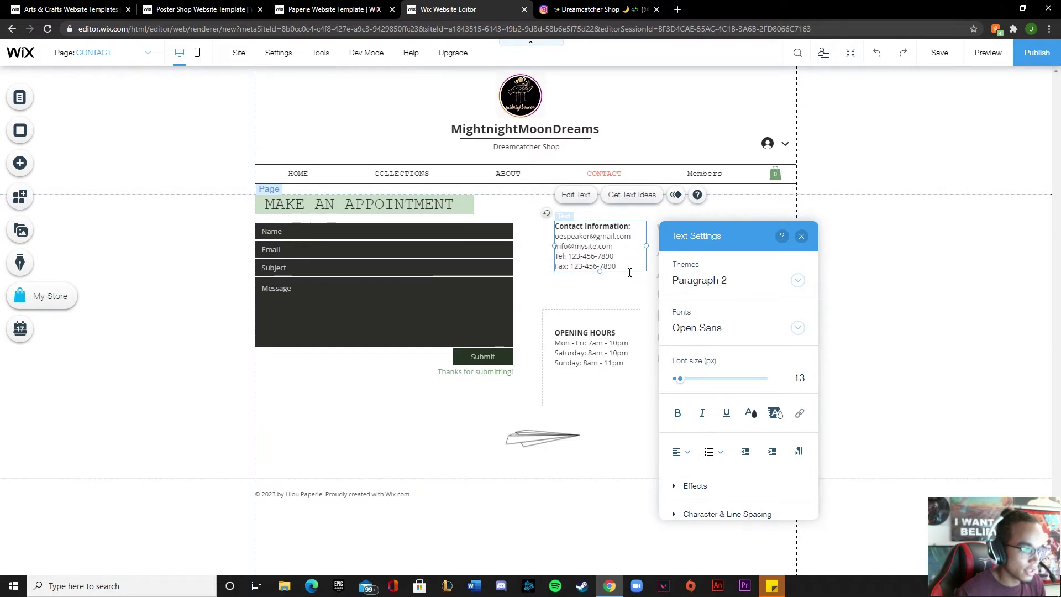
{"action": "left_click_drag", "start_coordinate": [619, 268], "coordinate": [558, 257]}
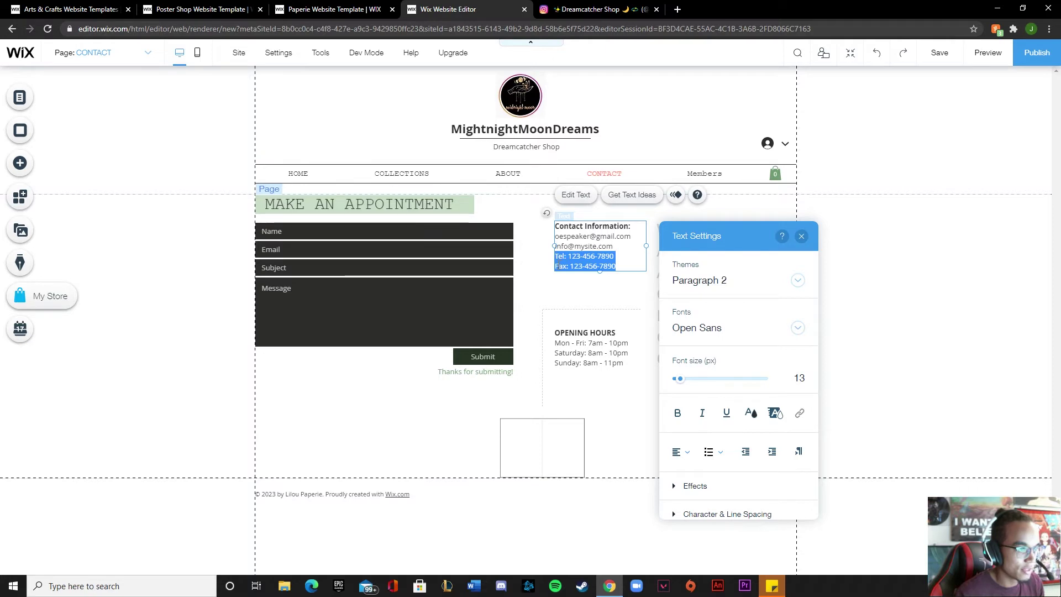
{"action": "key", "text": "shift+Up"}
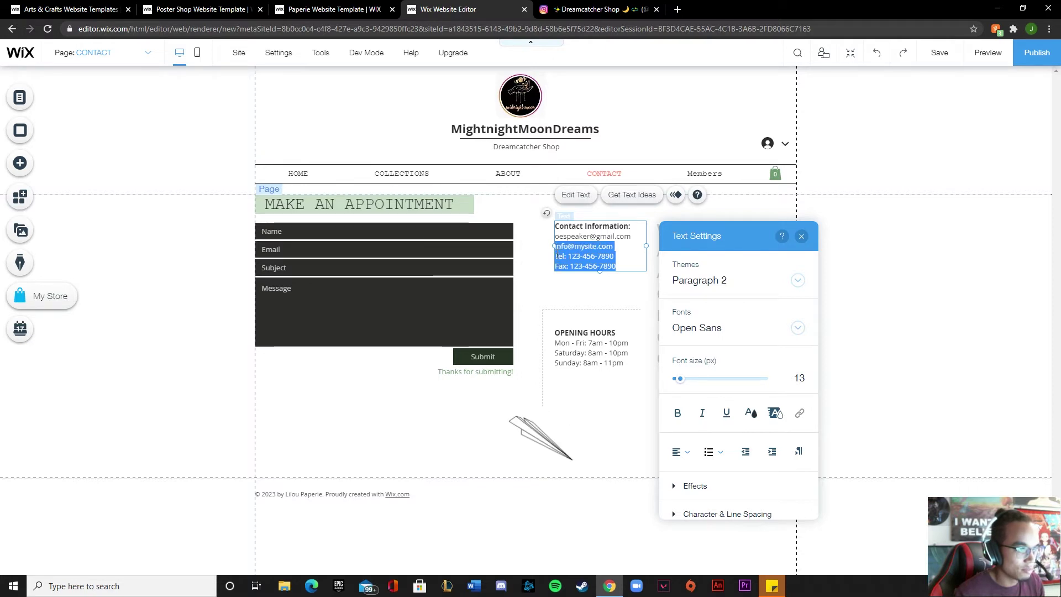
{"action": "key", "text": "BackSpace"}
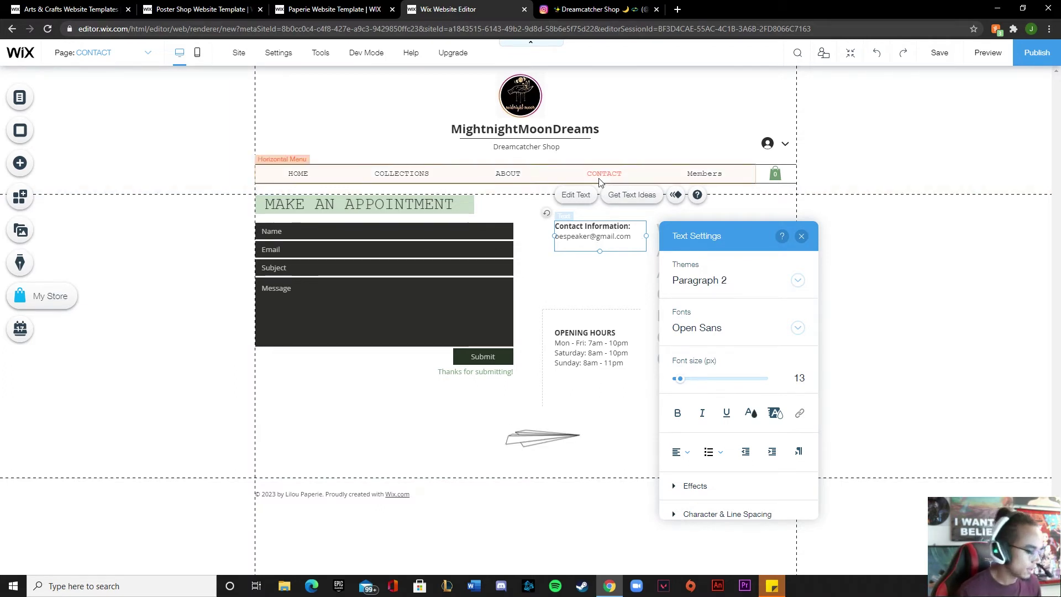
Add the line 'Instagram: midnightmoondreams' and widen the box so it fits one line
{"action": "type", "text": "Instagr"}
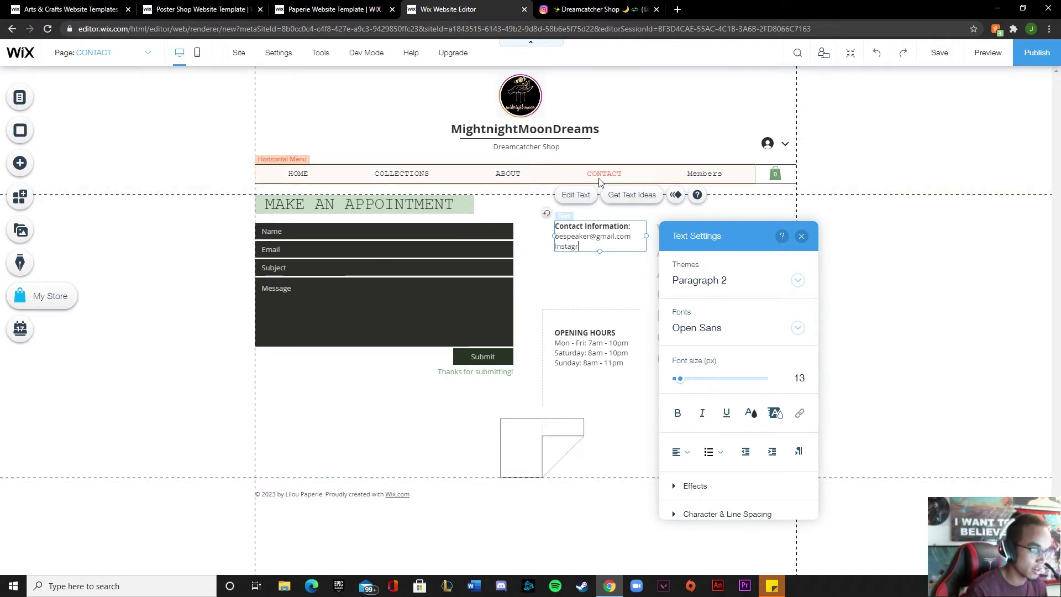
{"action": "type", "text": "am: mi"}
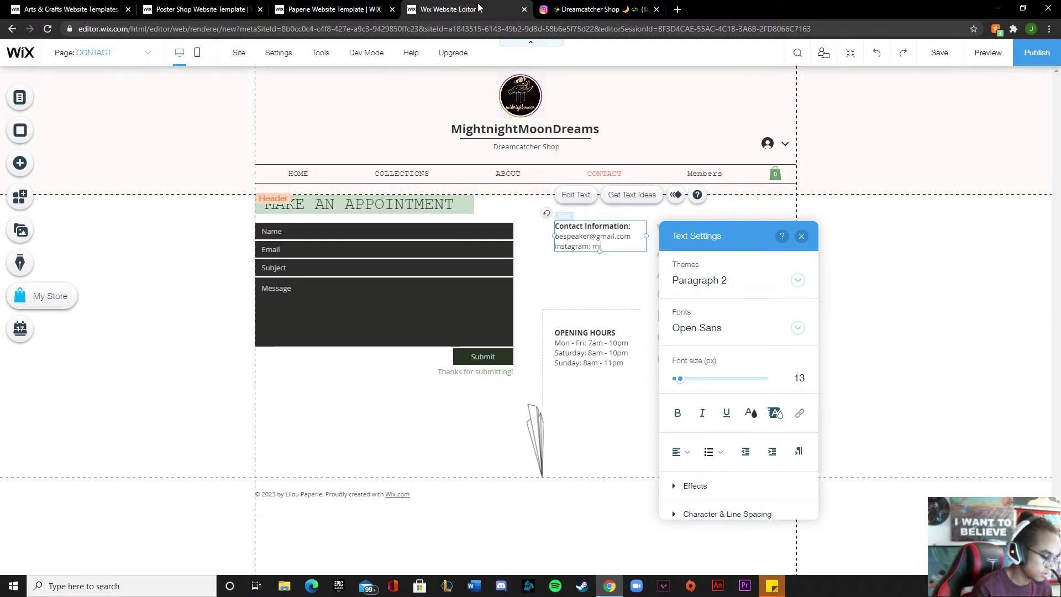
{"action": "type", "text": "dnightmoo"}
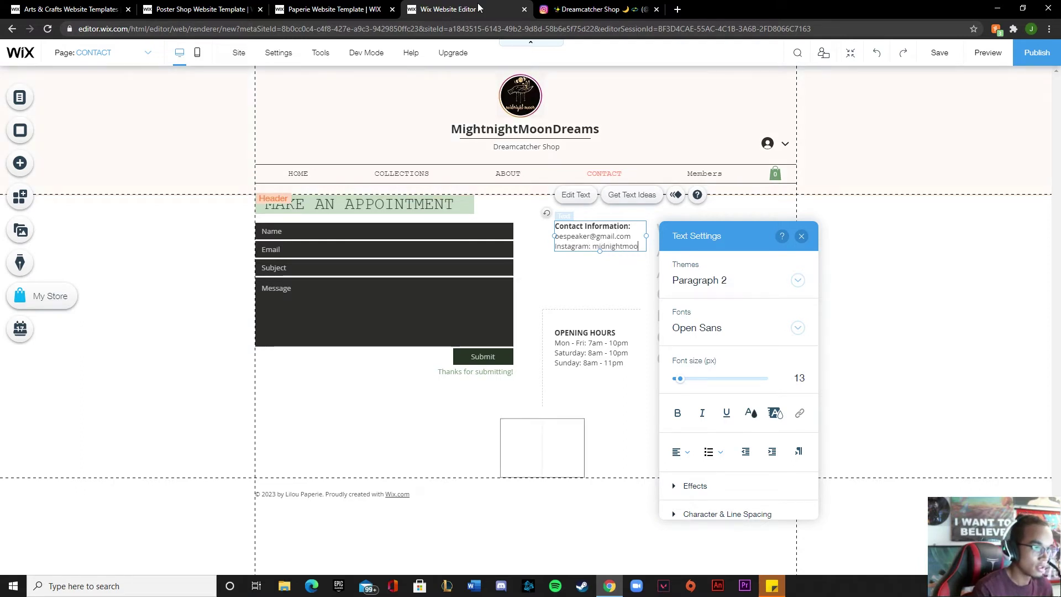
{"action": "type", "text": "ndreams"}
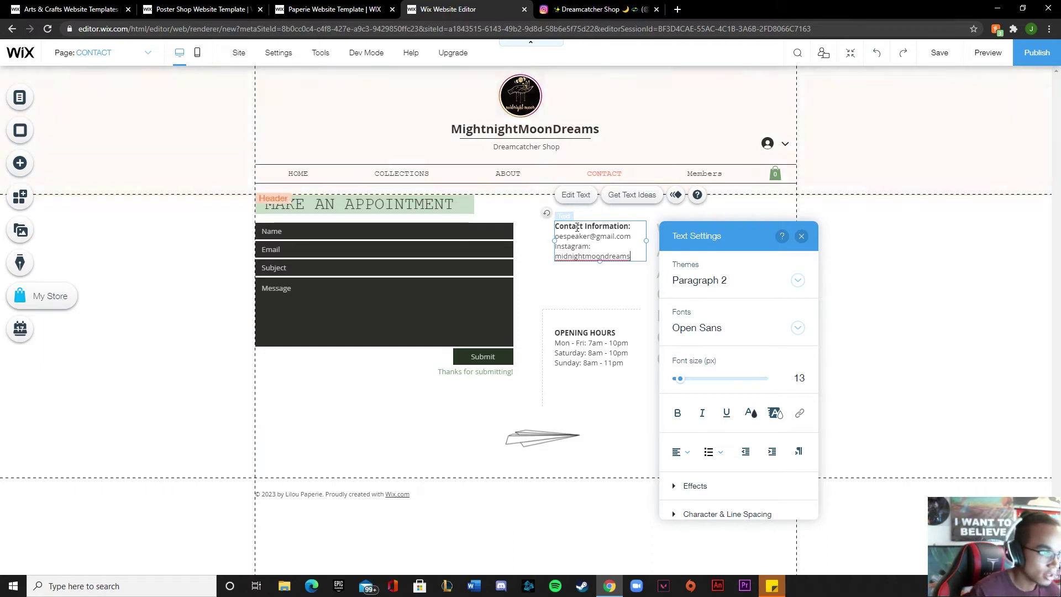
{"action": "left_click", "coordinate": [760, 211]}
{"action": "left_click", "coordinate": [650, 246]}
{"action": "left_click_drag", "start_coordinate": [650, 246], "coordinate": [684, 246]}
Shift the FAQ prompt right and remove the OPENING HOURS text
{"action": "left_click", "coordinate": [729, 277]}
{"action": "left_click_drag", "start_coordinate": [724, 277], "coordinate": [744, 283]}
{"action": "left_click", "coordinate": [586, 314]}
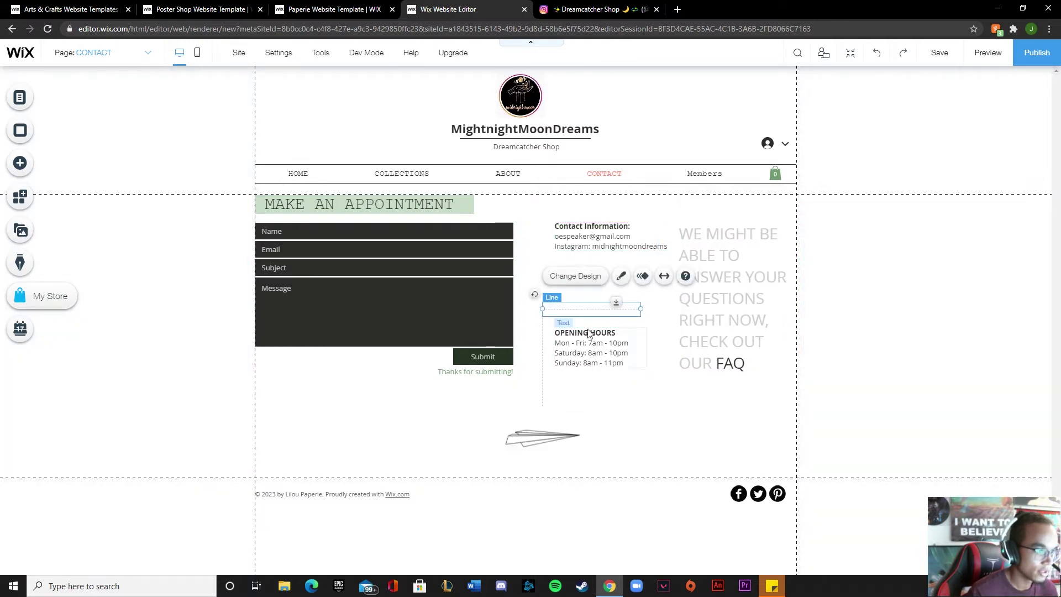
{"action": "left_click", "coordinate": [601, 349]}
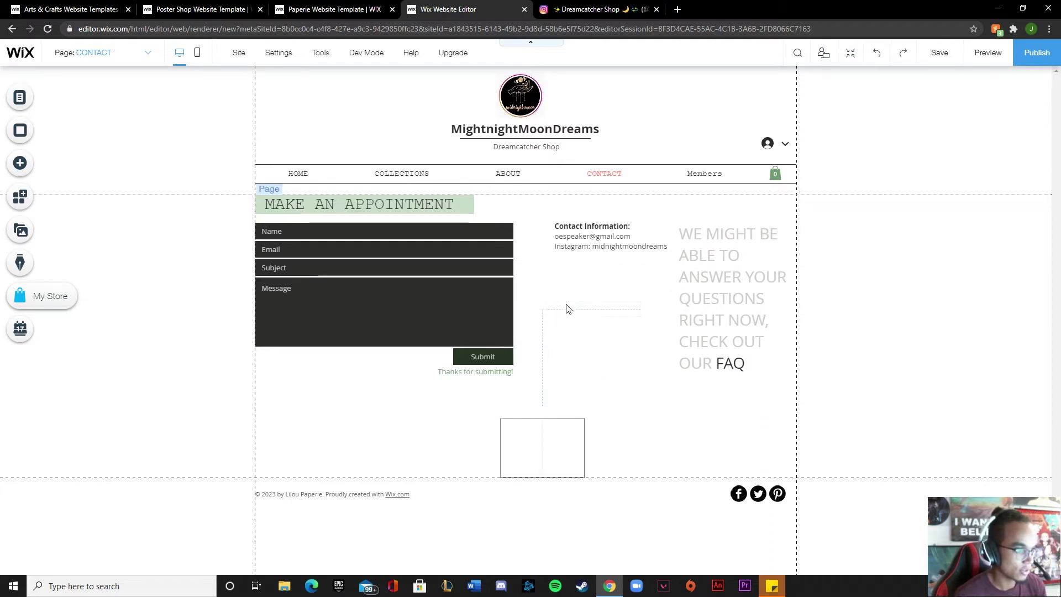
{"action": "left_click", "coordinate": [569, 306]}
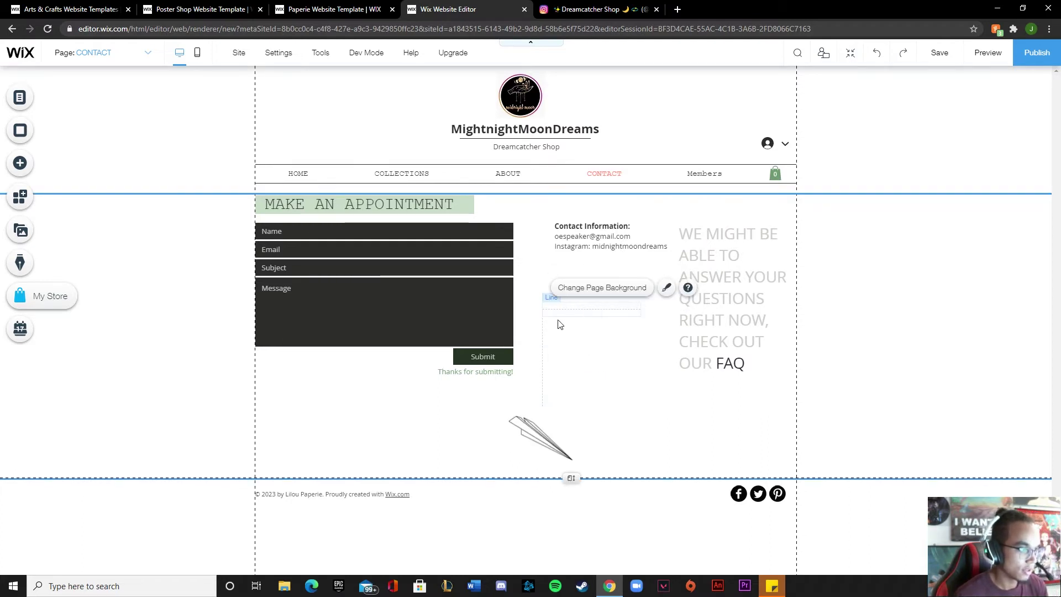
Move the Contact Information box down into the former opening hours spot
{"action": "left_click", "coordinate": [595, 224]}
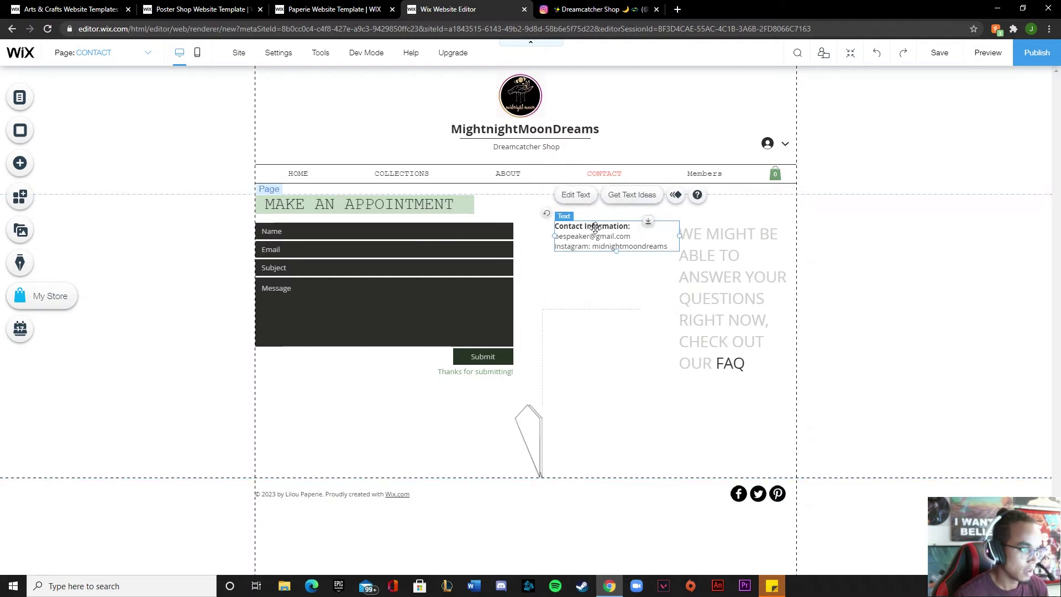
{"action": "left_click_drag", "start_coordinate": [594, 223], "coordinate": [592, 350]}
{"action": "left_click", "coordinate": [627, 365]}
{"action": "left_click", "coordinate": [585, 336]}
{"action": "left_click", "coordinate": [575, 387]}
{"action": "left_click", "coordinate": [532, 434]}
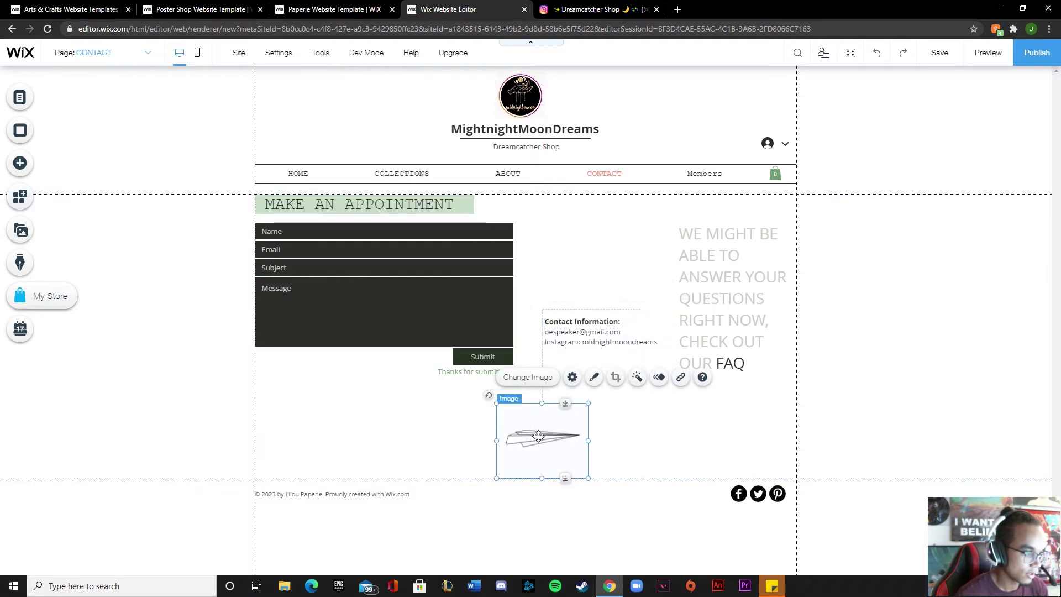
Search Wix's free stock images for 'dreamcatcher' to replace the paper plane image
{"action": "left_click", "coordinate": [525, 377]}
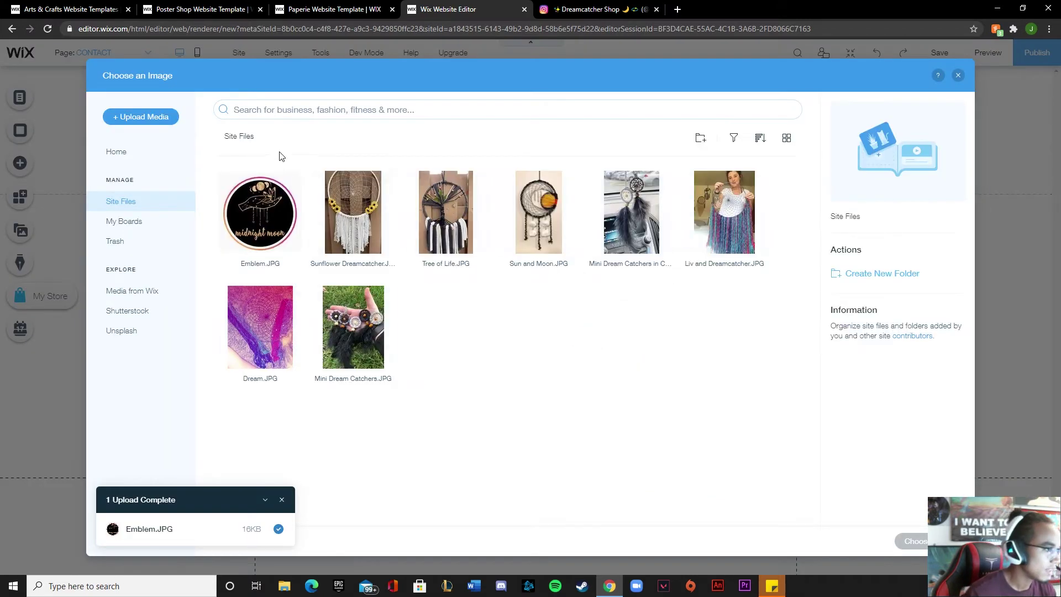
{"action": "left_click", "coordinate": [154, 290]}
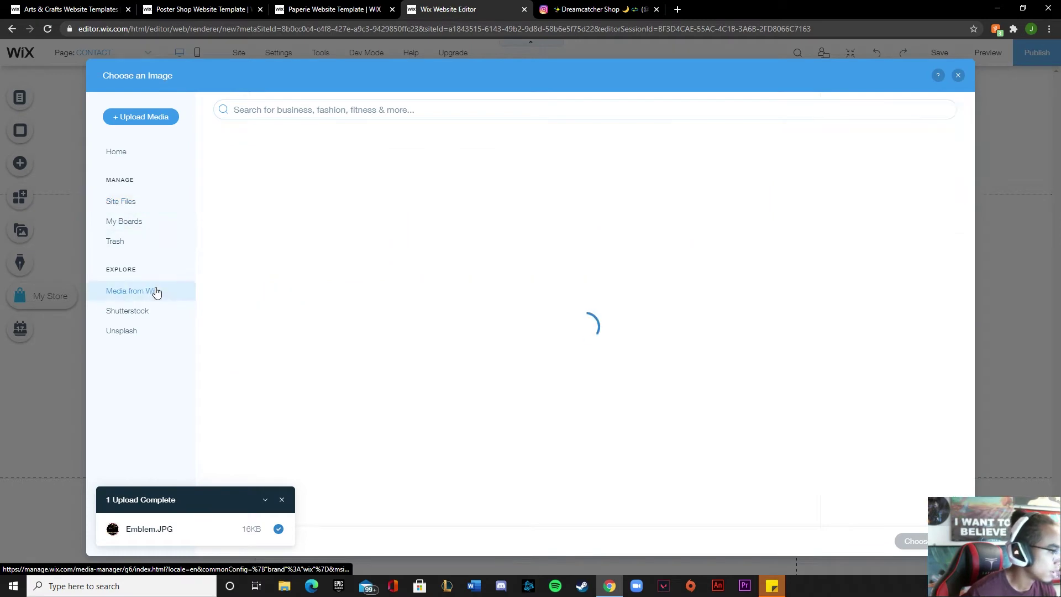
{"action": "left_click", "coordinate": [411, 113]}
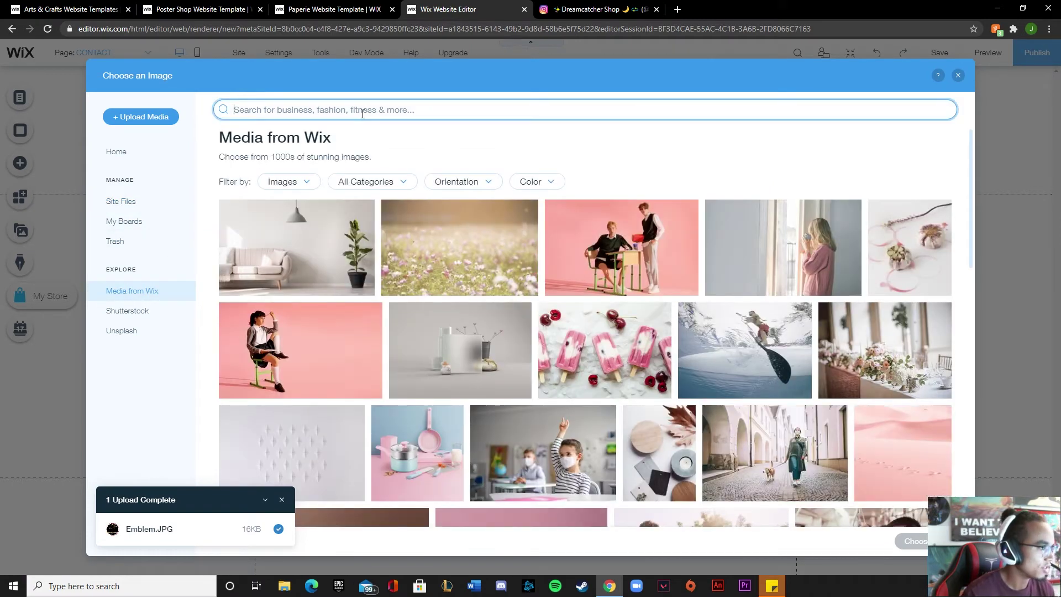
{"action": "type", "text": "dreamcat"}
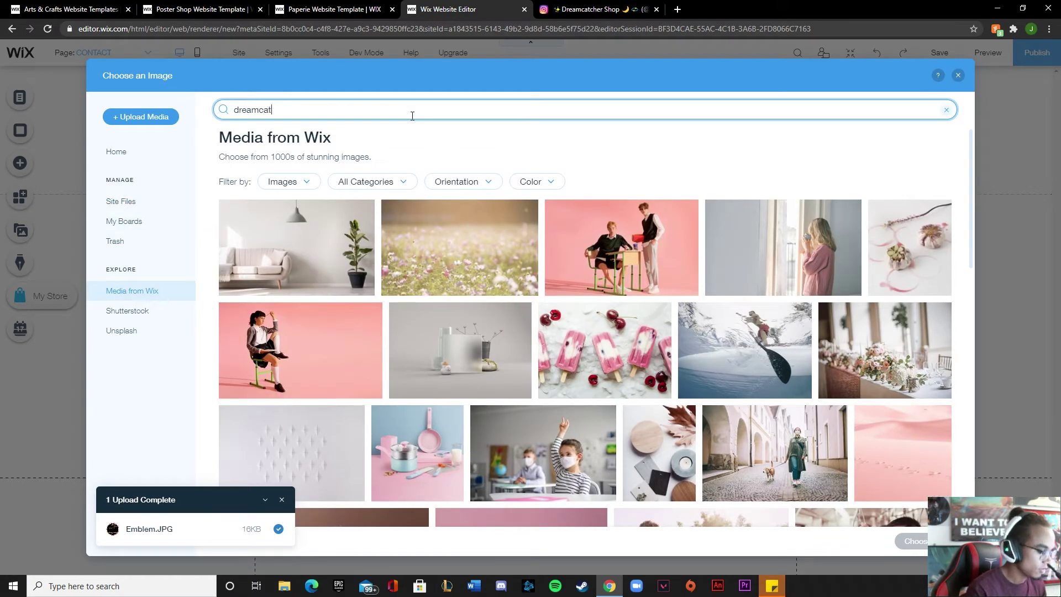
{"action": "type", "text": "cher"}
{"action": "key", "text": "Return"}
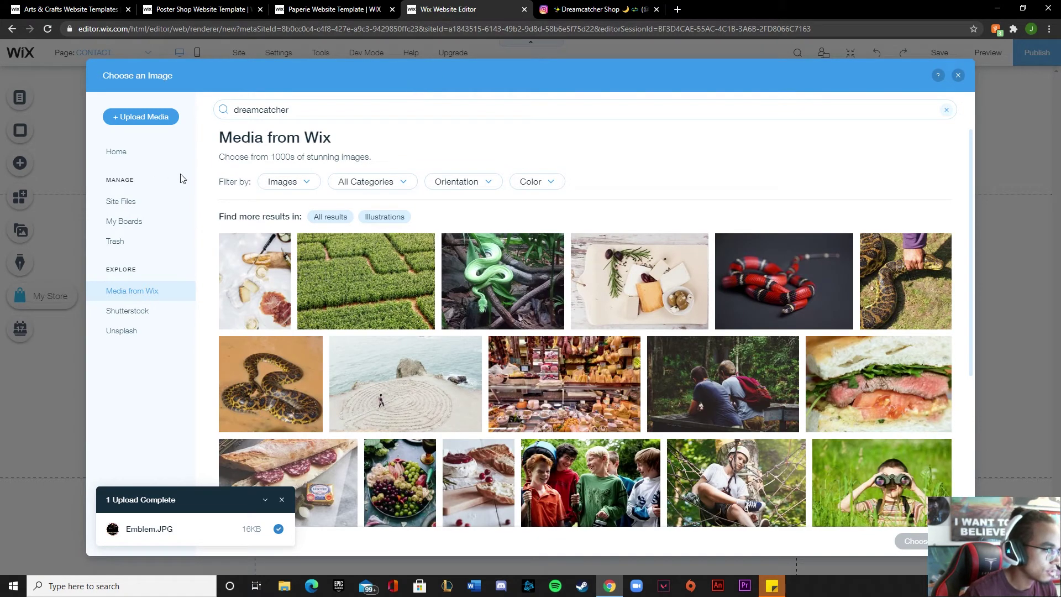
{"action": "scroll", "coordinate": [331, 265], "scroll_direction": "down", "scroll_amount": 3}
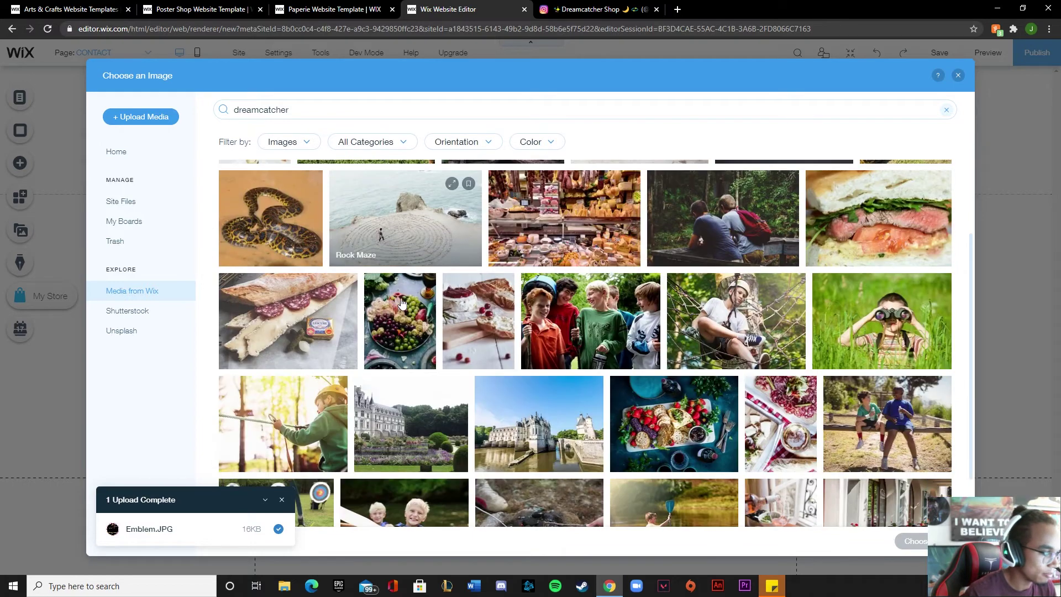
{"action": "scroll", "coordinate": [331, 332], "scroll_direction": "up", "scroll_amount": 3}
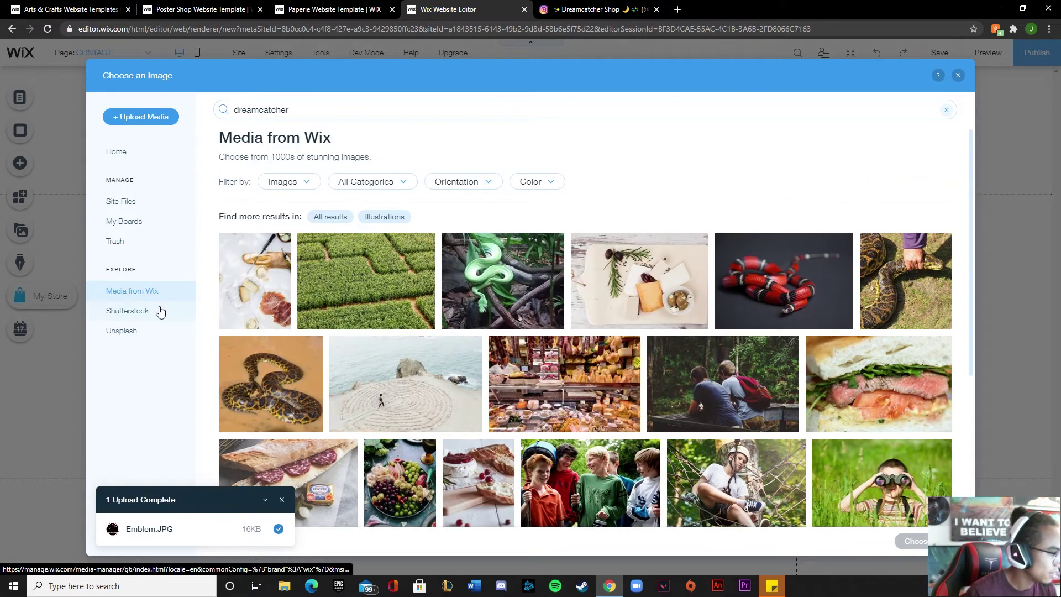
Search Shutterstock and Wix photos for 'dream catcher', ending back on Shutterstock
{"action": "left_click", "coordinate": [158, 309]}
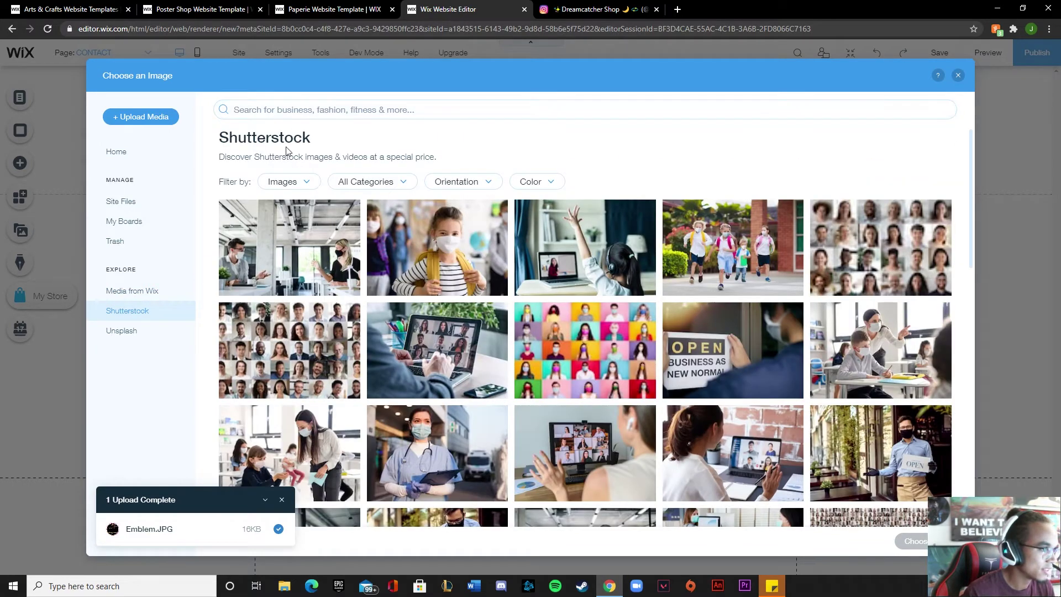
{"action": "left_click", "coordinate": [281, 113]}
{"action": "type", "text": "dream"}
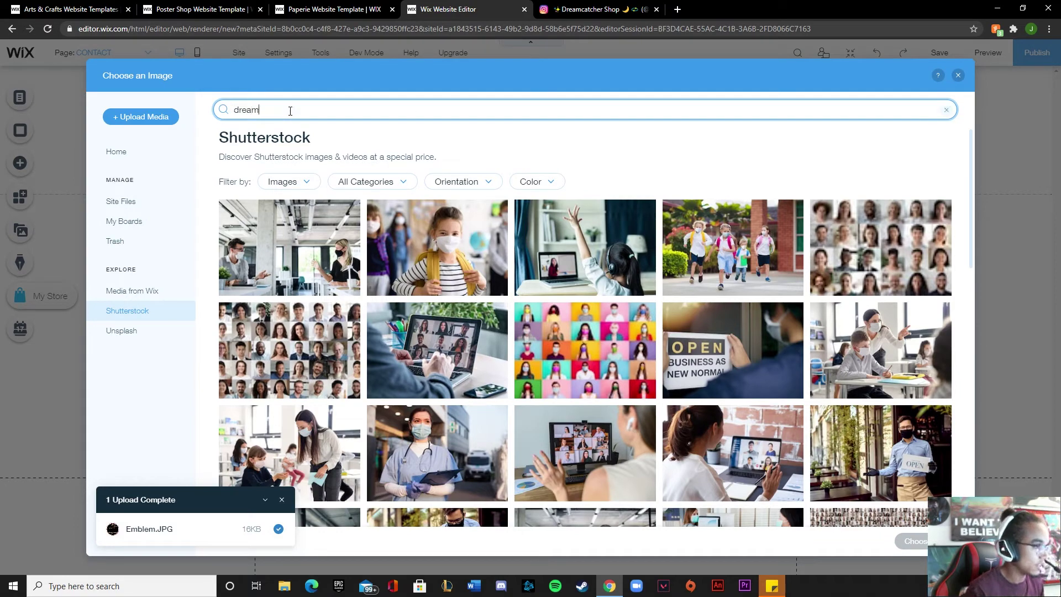
{"action": "type", "text": " catcher"}
{"action": "key", "text": "Return"}
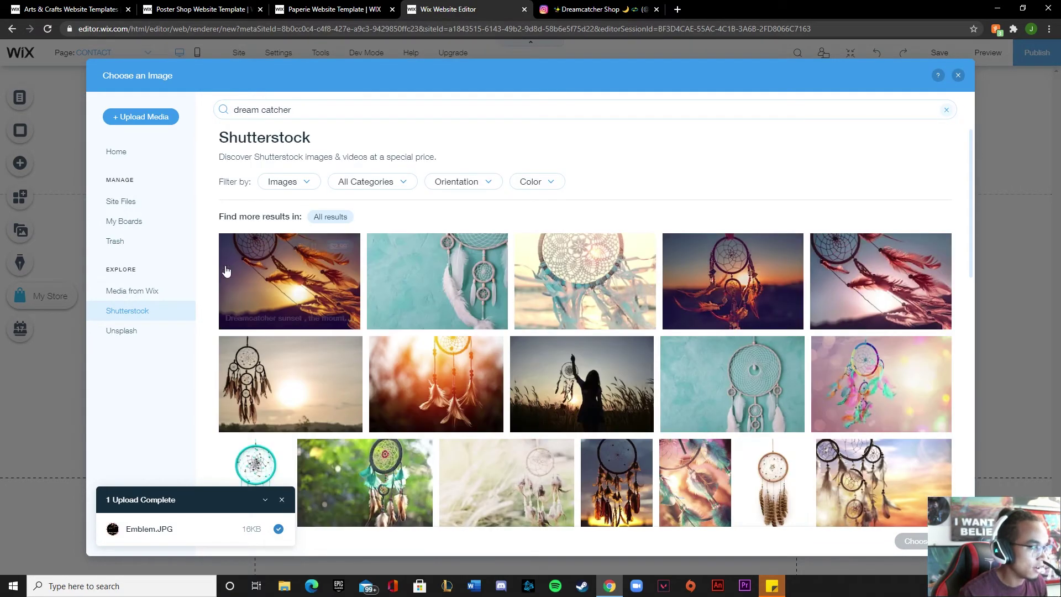
{"action": "left_click", "coordinate": [135, 291]}
{"action": "left_click", "coordinate": [255, 113]}
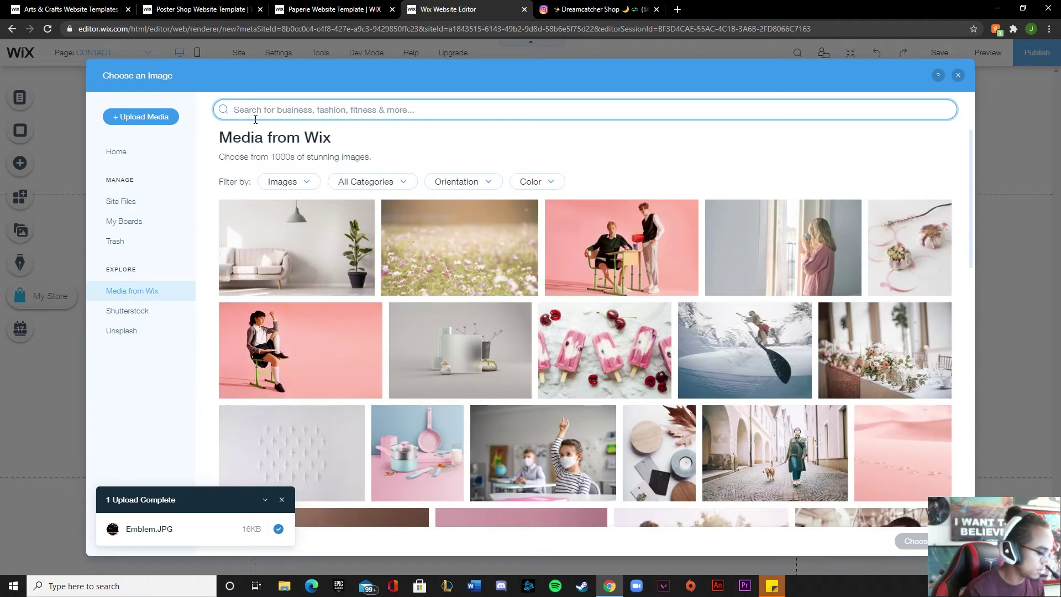
{"action": "type", "text": "dream catcher"}
{"action": "key", "text": "Return"}
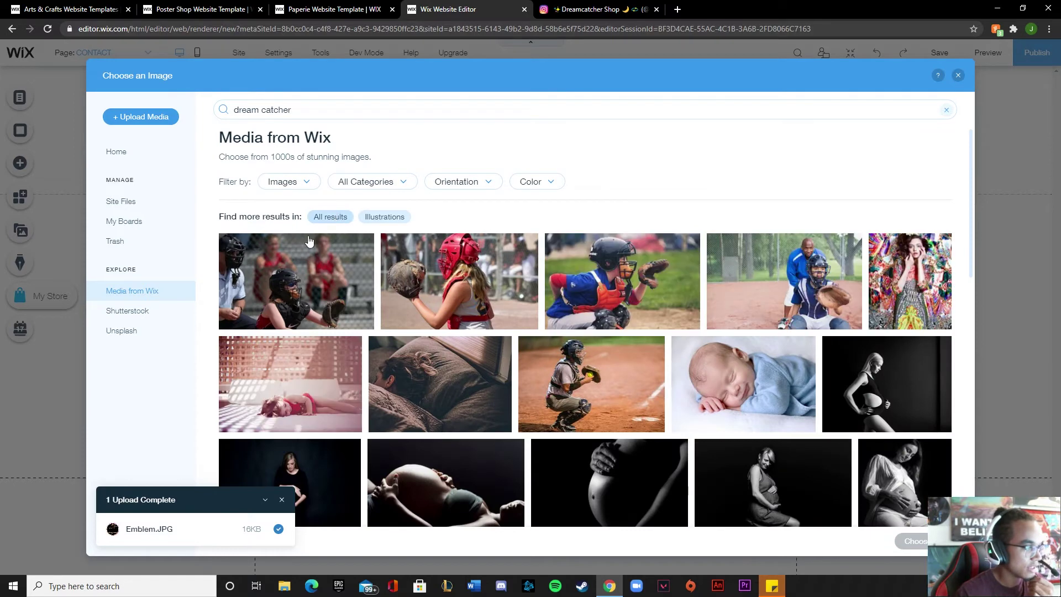
{"action": "left_click", "coordinate": [144, 310]}
{"action": "left_click", "coordinate": [284, 110]}
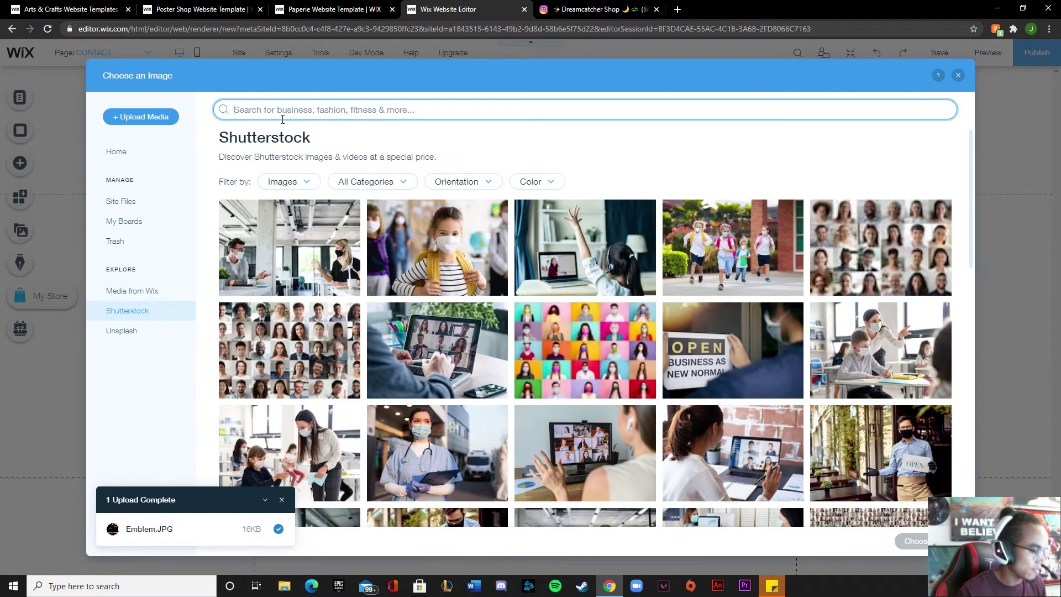
Search Shutterstock for 'dreamcatcher' and scroll through the results
{"action": "type", "text": "dreamcatcher"}
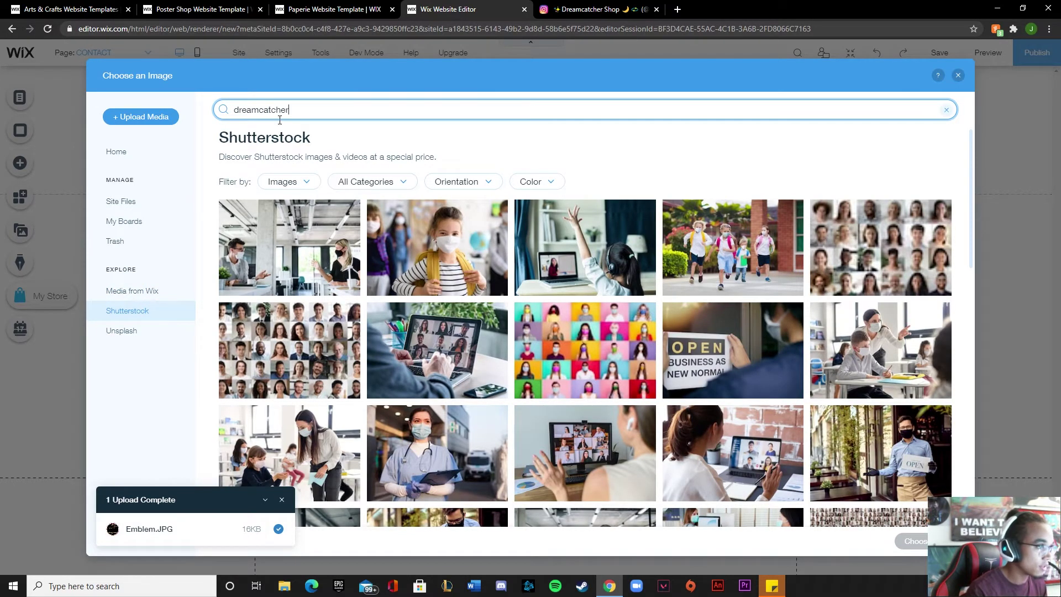
{"action": "key", "text": "Return"}
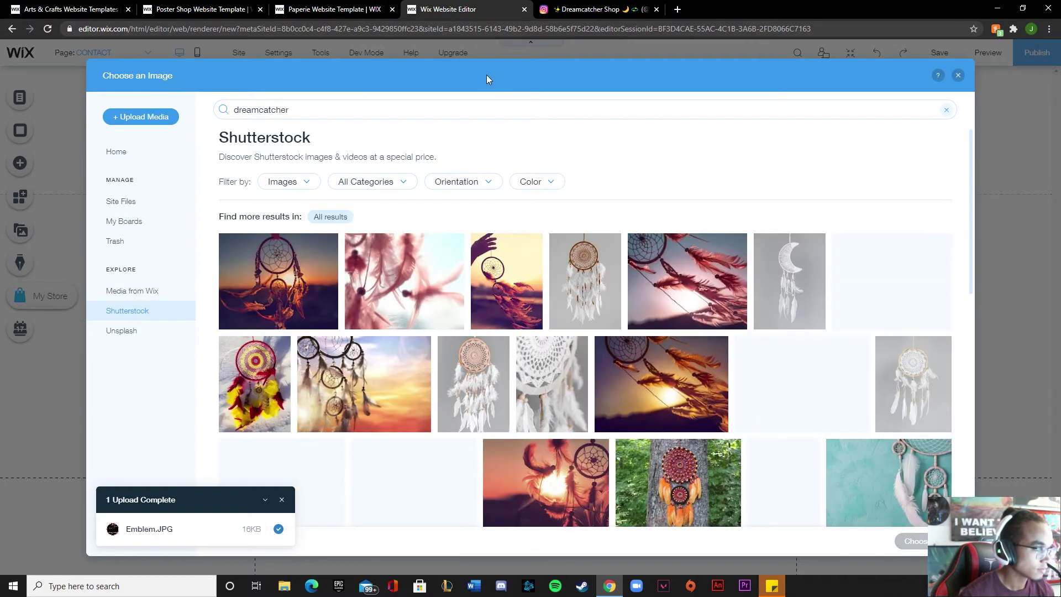
{"action": "scroll", "coordinate": [266, 247], "scroll_direction": "down", "scroll_amount": 2}
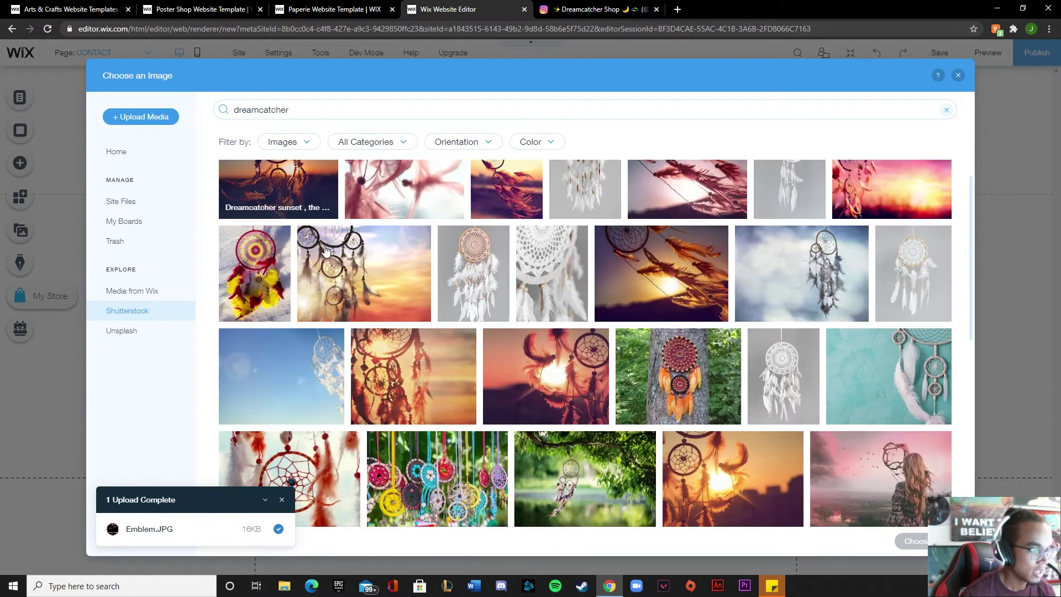
{"action": "scroll", "coordinate": [313, 255], "scroll_direction": "down", "scroll_amount": 5}
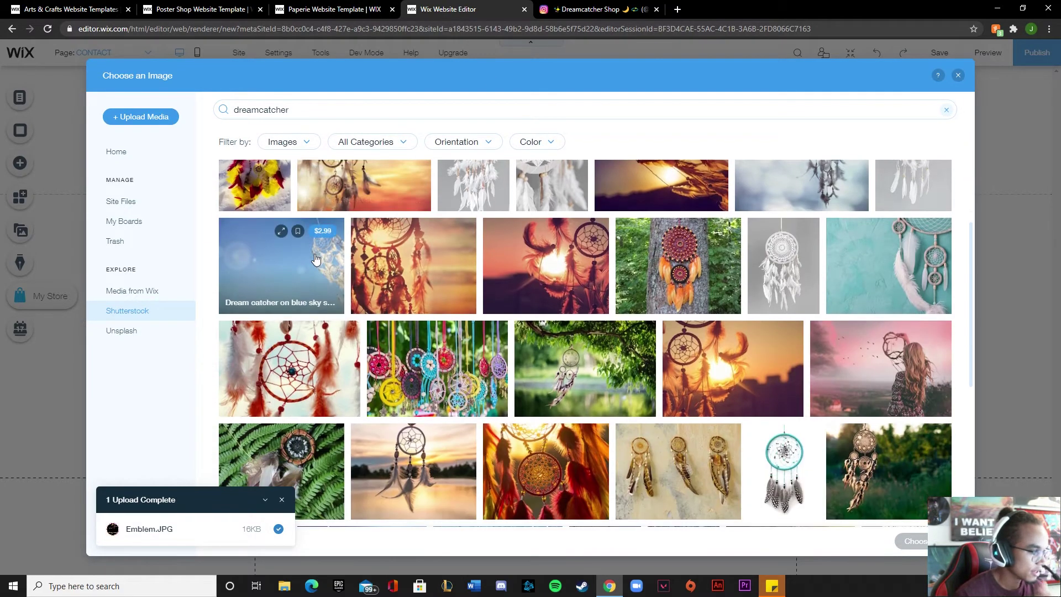
{"action": "scroll", "coordinate": [367, 298], "scroll_direction": "down", "scroll_amount": 5}
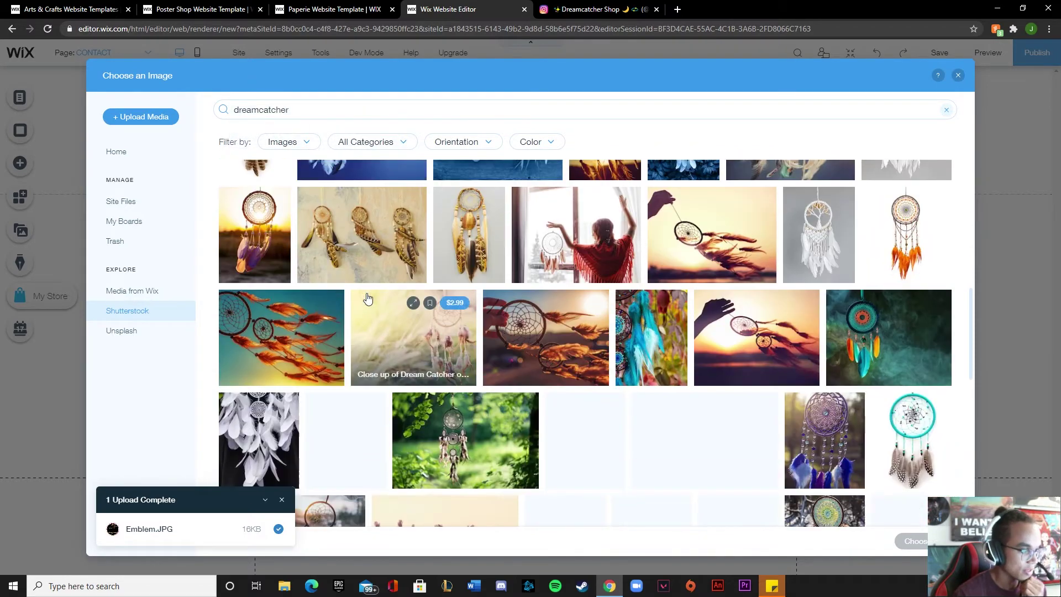
{"action": "scroll", "coordinate": [331, 297], "scroll_direction": "down", "scroll_amount": 4}
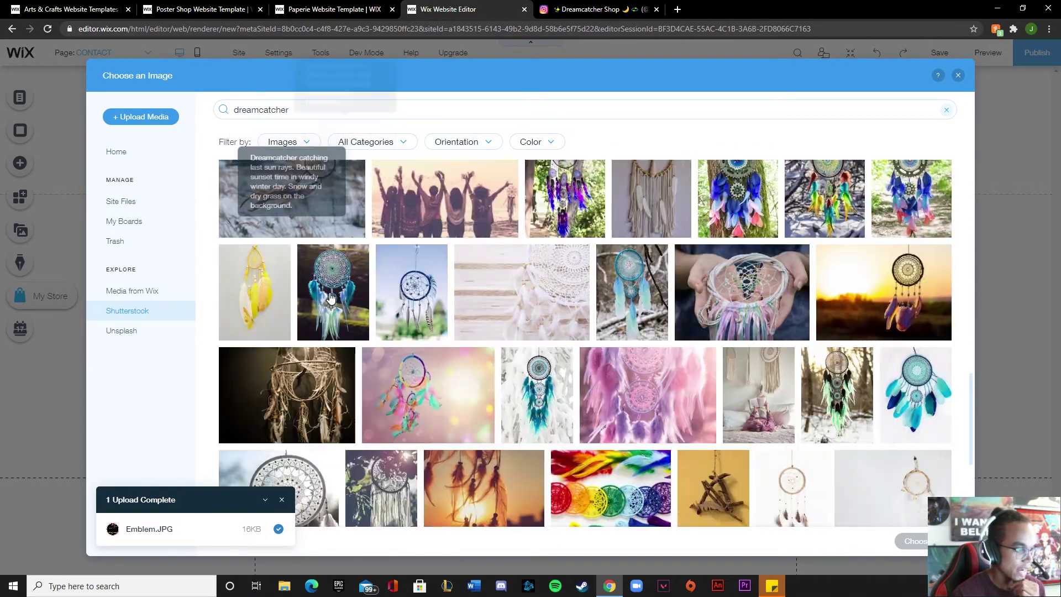
{"action": "scroll", "coordinate": [332, 297], "scroll_direction": "down", "scroll_amount": 3}
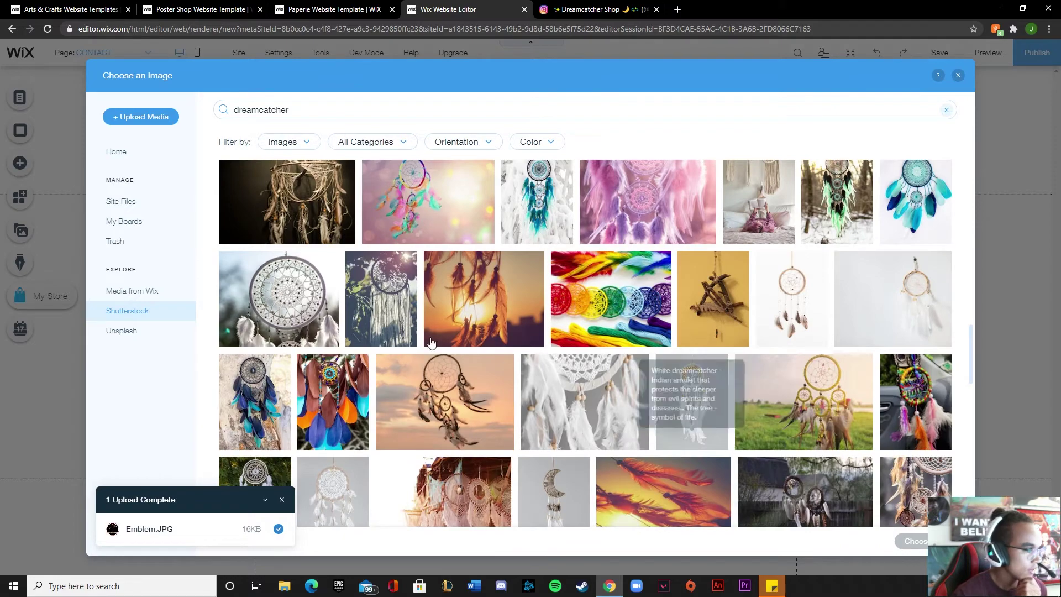
{"action": "scroll", "coordinate": [344, 352], "scroll_direction": "up", "scroll_amount": 10}
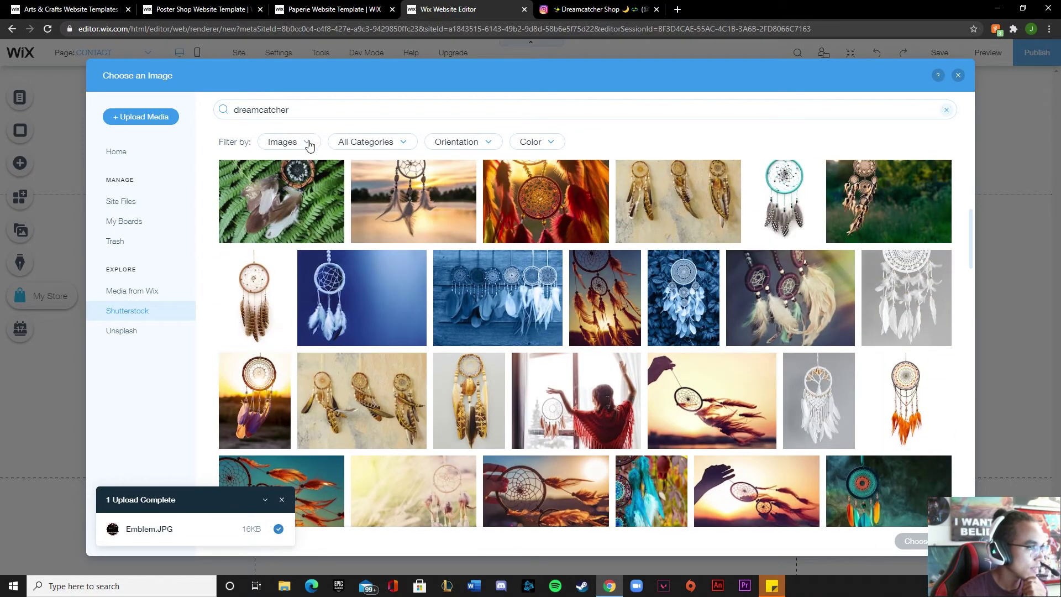
Browse Unsplash results, then close the image picker and delete the unused paper plane image
{"action": "left_click", "coordinate": [308, 144]}
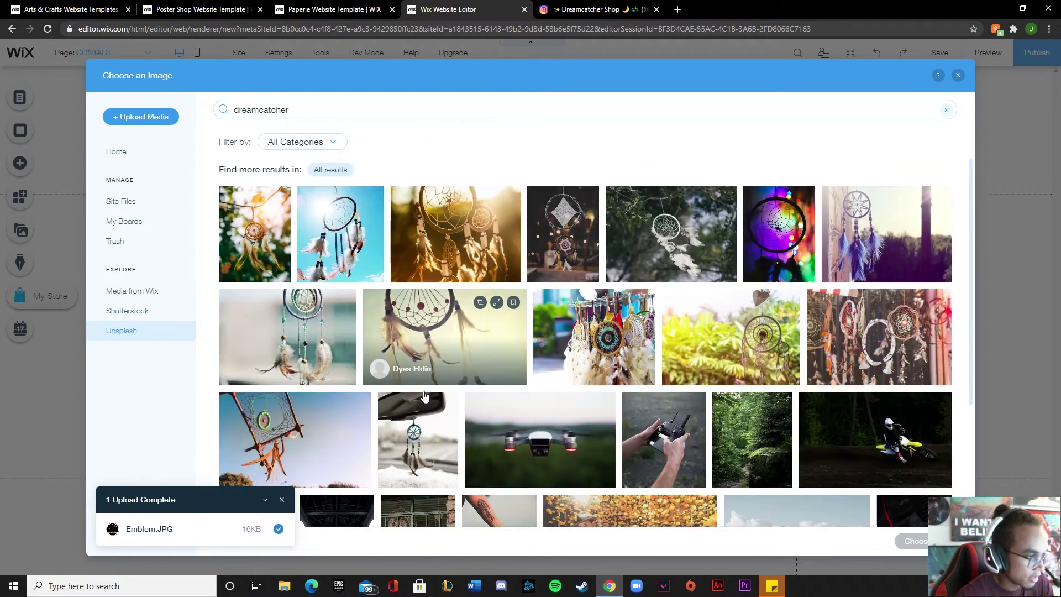
{"action": "scroll", "coordinate": [376, 448], "scroll_direction": "down", "scroll_amount": 2}
{"action": "scroll", "coordinate": [356, 408], "scroll_direction": "down", "scroll_amount": 4}
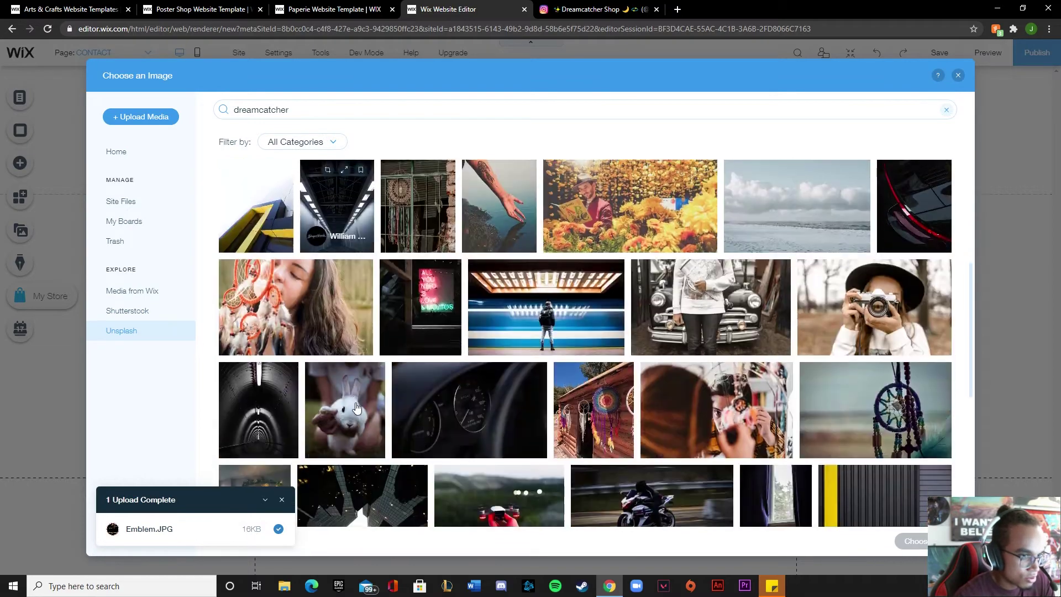
{"action": "scroll", "coordinate": [356, 407], "scroll_direction": "down", "scroll_amount": 2}
{"action": "scroll", "coordinate": [356, 407], "scroll_direction": "down", "scroll_amount": 3}
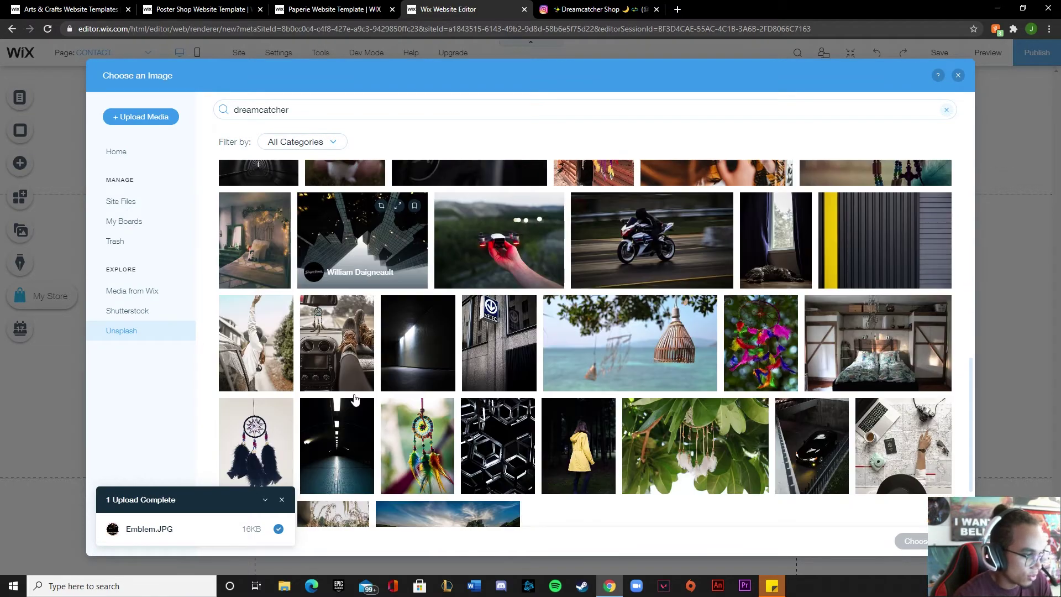
{"action": "scroll", "coordinate": [355, 398], "scroll_direction": "down", "scroll_amount": 2}
{"action": "scroll", "coordinate": [369, 237], "scroll_direction": "up", "scroll_amount": 7}
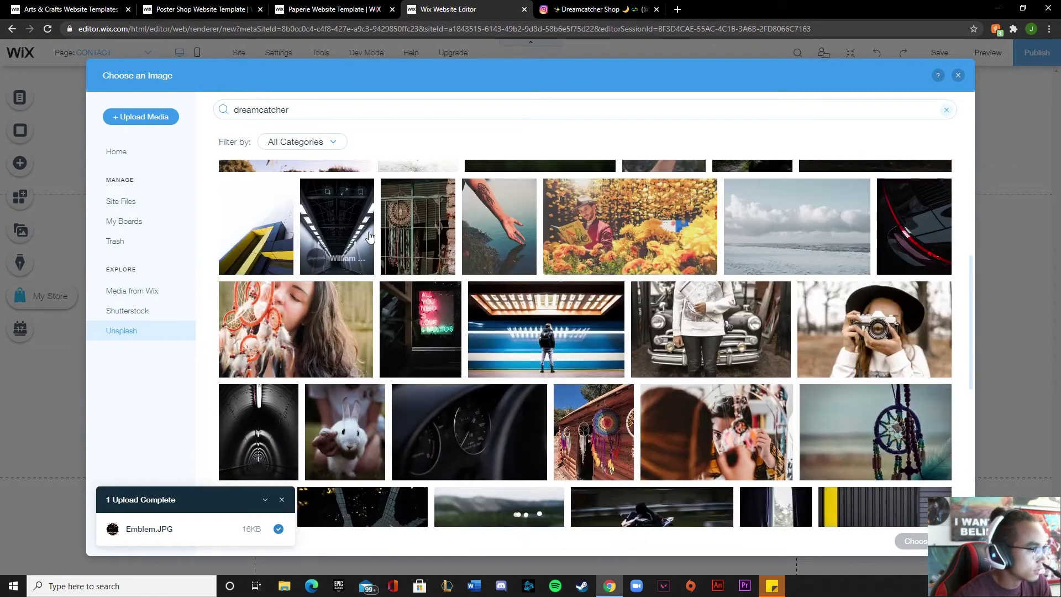
{"action": "scroll", "coordinate": [370, 236], "scroll_direction": "up", "scroll_amount": 5}
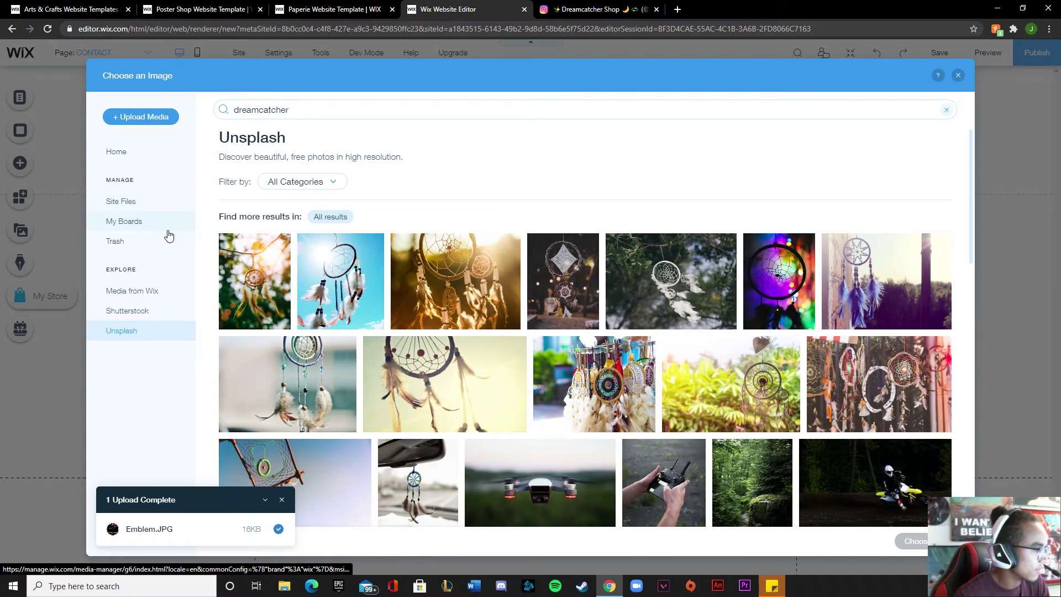
{"action": "left_click", "coordinate": [958, 75]}
{"action": "key", "text": "Delete"}
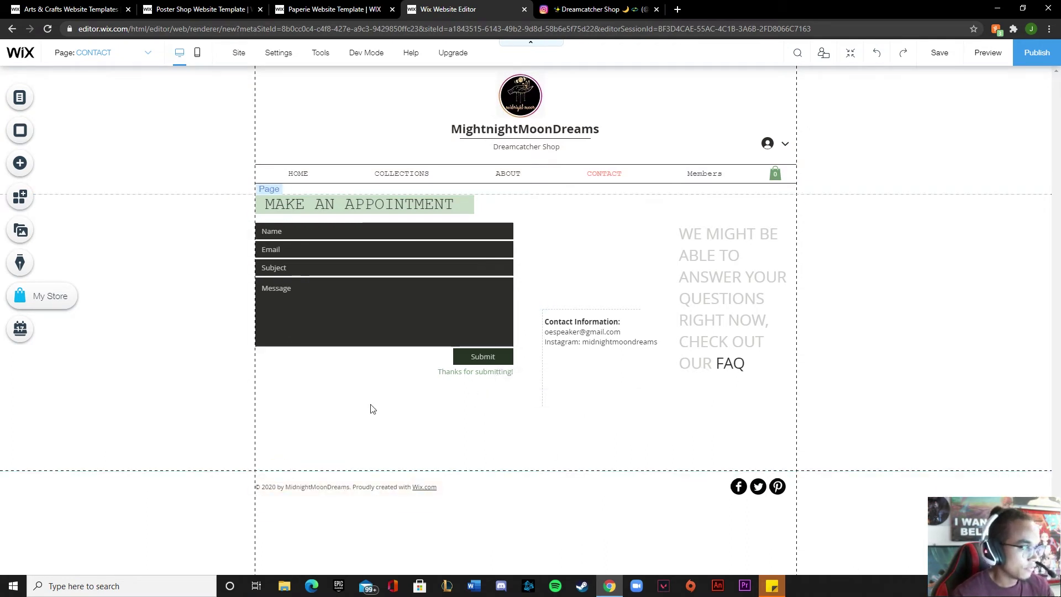
Open and close the Page Background panel, then switch to the HOME page
{"action": "left_click", "coordinate": [316, 213]}
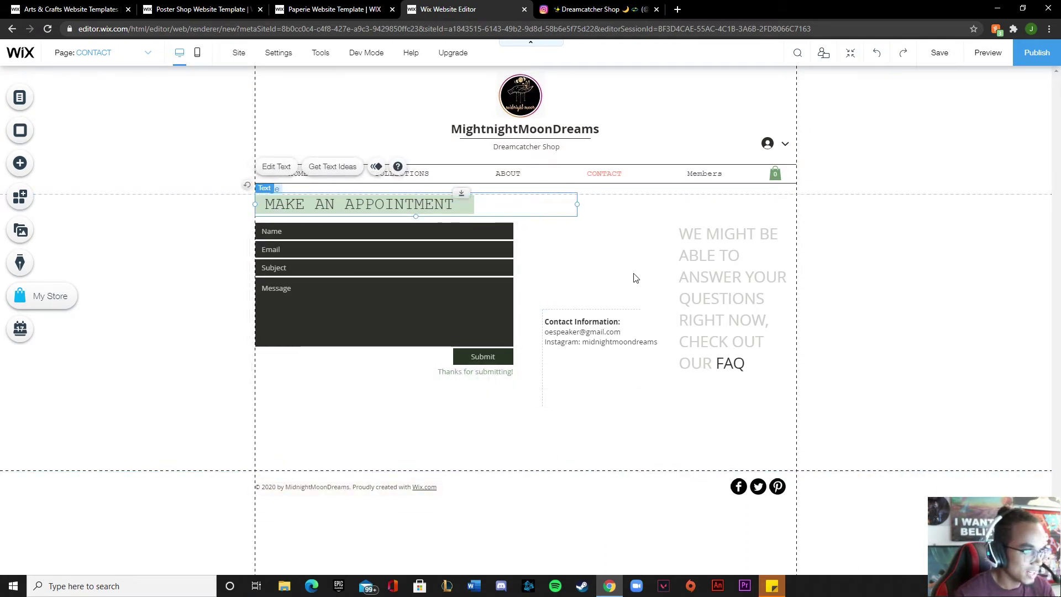
{"action": "left_click", "coordinate": [784, 145]}
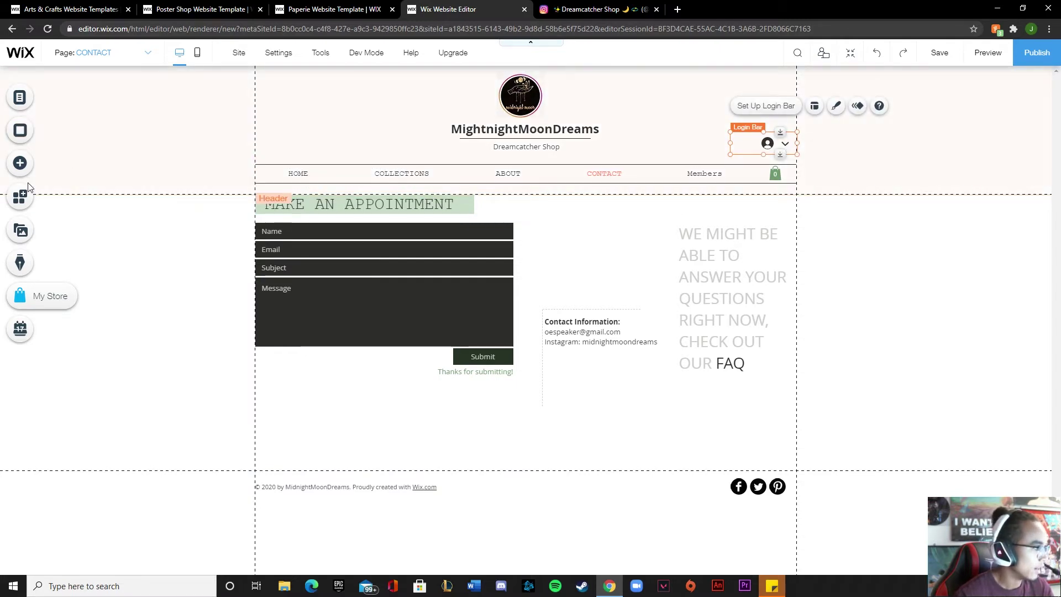
{"action": "left_click", "coordinate": [25, 135]}
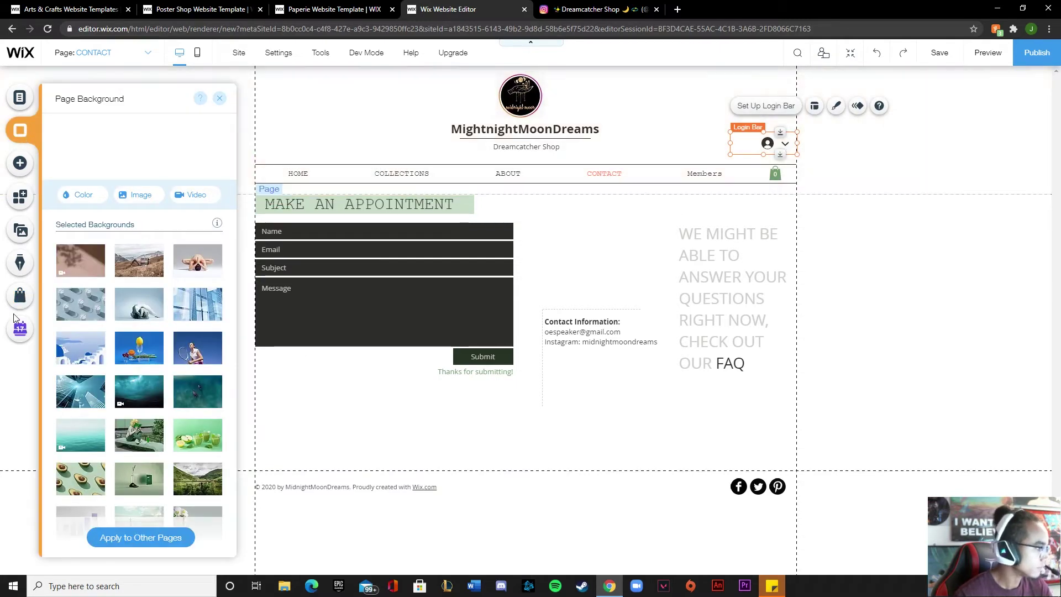
{"action": "left_click", "coordinate": [219, 98]}
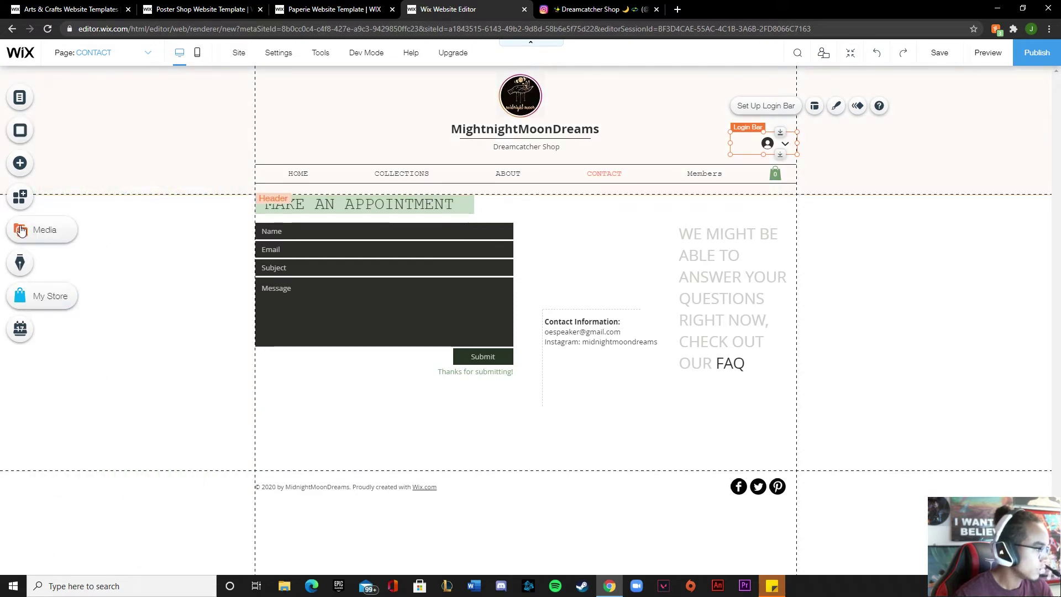
{"action": "left_click", "coordinate": [21, 99]}
{"action": "left_click", "coordinate": [207, 134]}
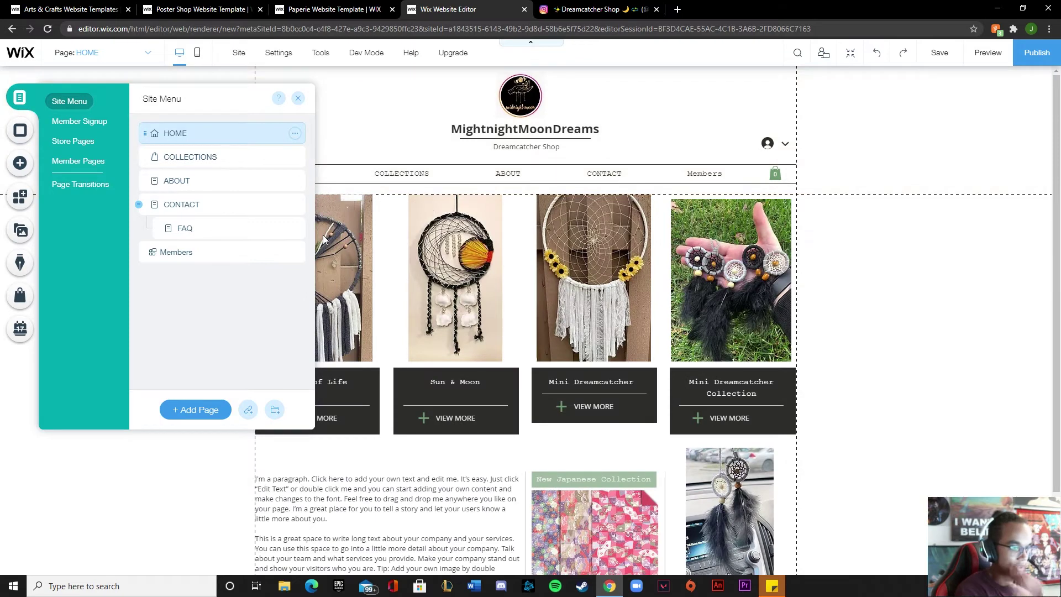
Replace the third product tile's 'Mini Dreamcatcher' caption with 'Sunflower: Remembering Summer'
{"action": "double_click", "coordinate": [597, 380]}
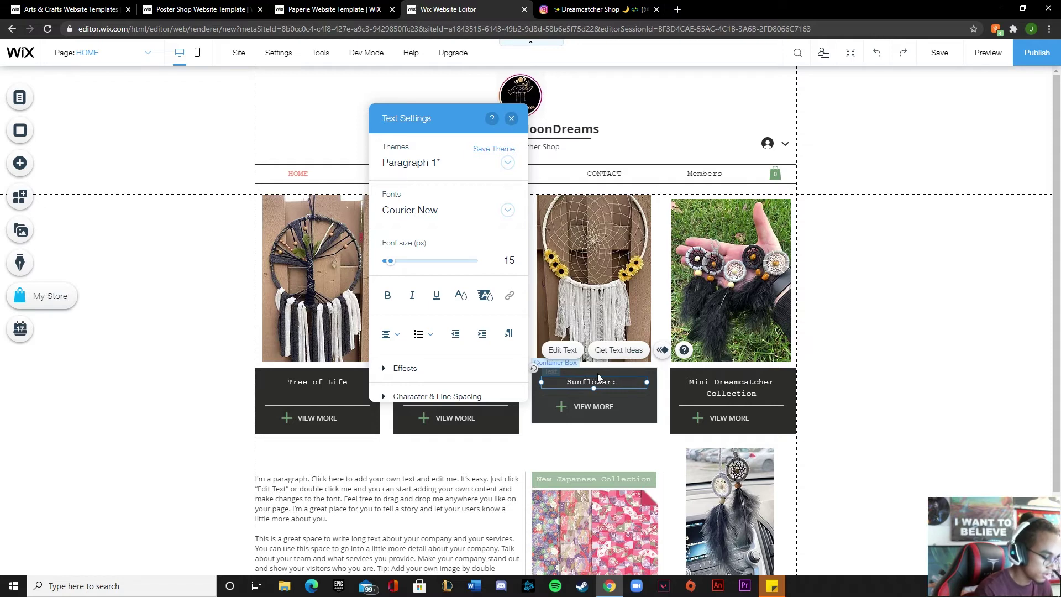
{"action": "type", "text": "embering "}
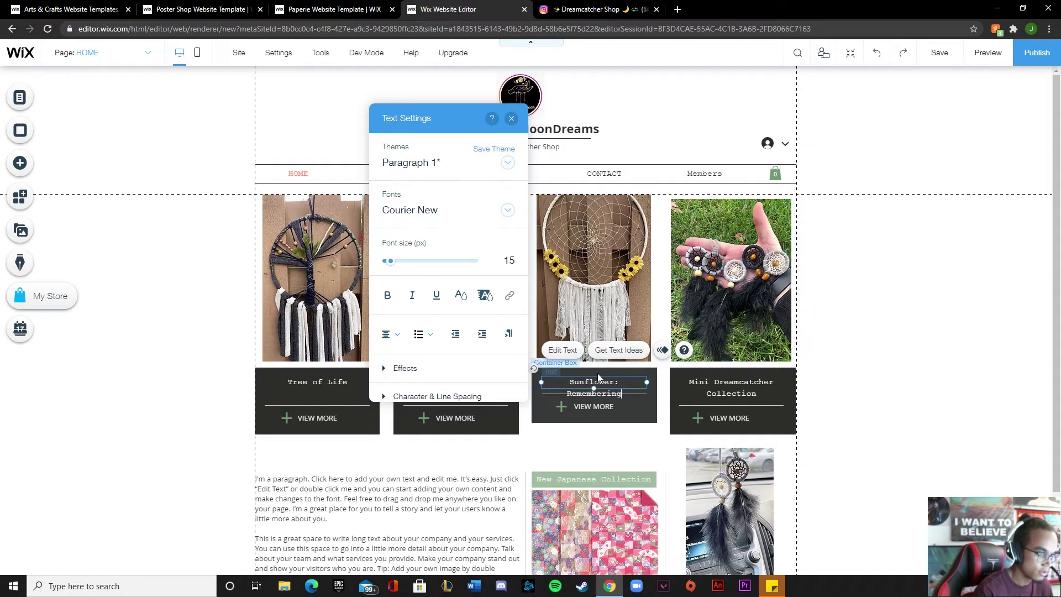
{"action": "type", "text": "Summer"}
{"action": "scroll", "coordinate": [598, 373], "scroll_direction": "down", "scroll_amount": 2}
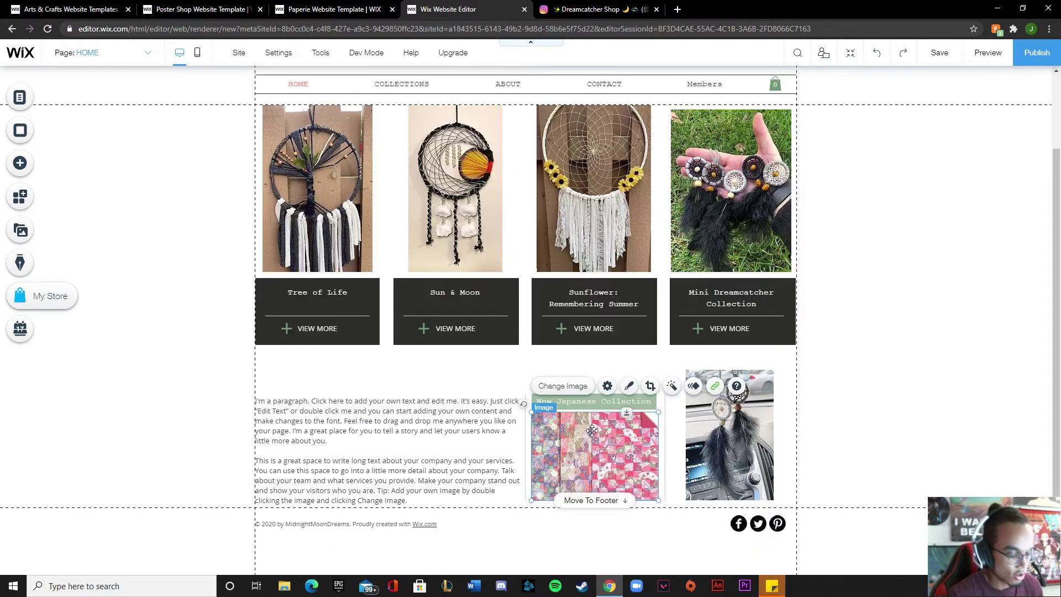
Add Dream.JPG from the media library, resize it to about 208×263, and place it under the collection label
{"action": "left_click", "coordinate": [21, 229]}
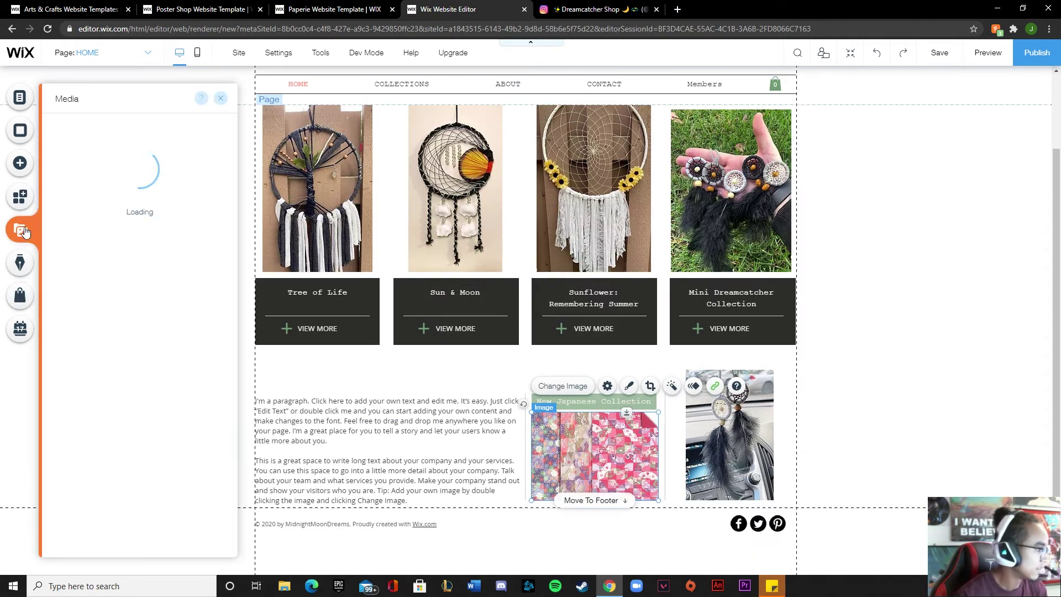
{"action": "scroll", "coordinate": [199, 291], "scroll_direction": "down", "scroll_amount": 2}
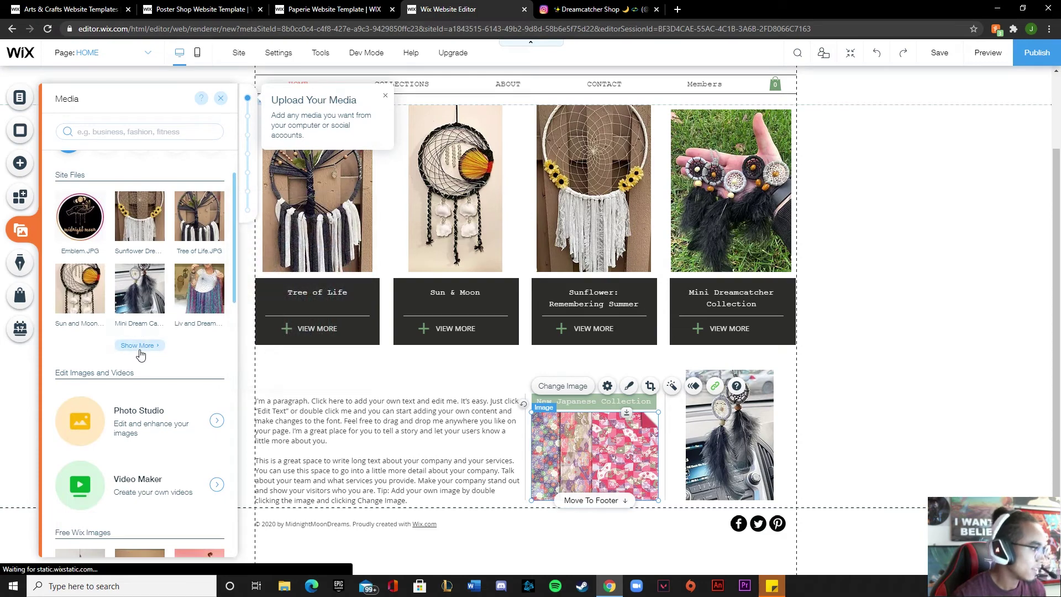
{"action": "left_click", "coordinate": [138, 354]}
{"action": "left_click", "coordinate": [259, 326]}
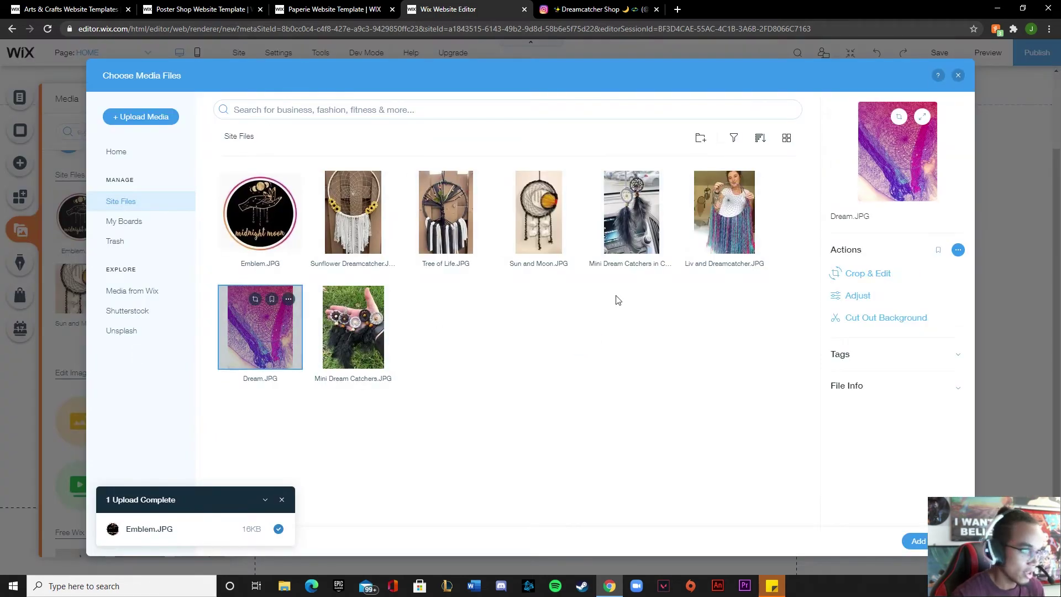
{"action": "left_click", "coordinate": [914, 536]}
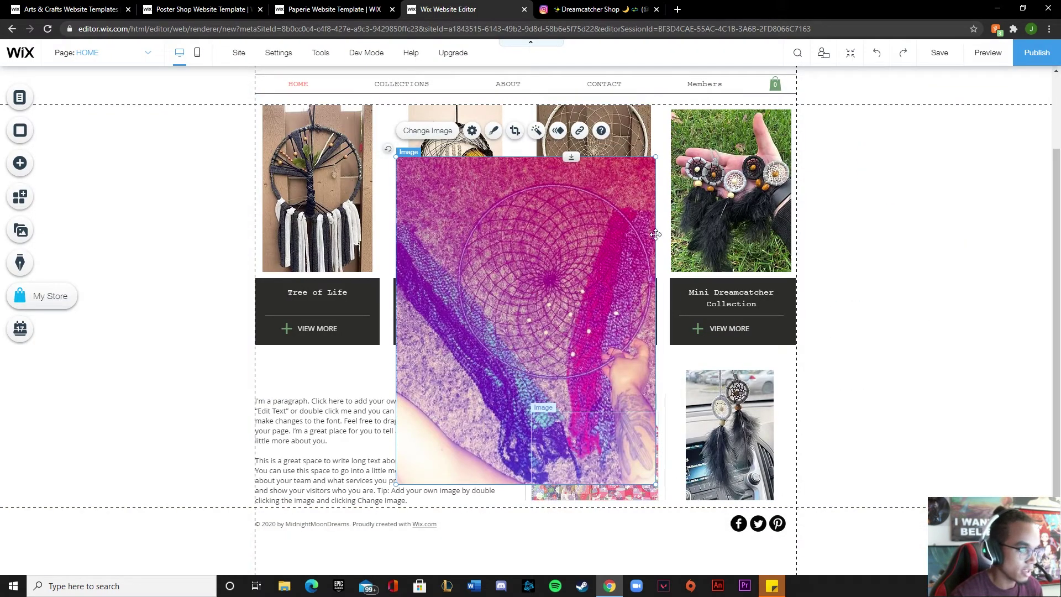
{"action": "left_click_drag", "start_coordinate": [655, 147], "coordinate": [659, 401]}
{"action": "left_click_drag", "start_coordinate": [606, 456], "coordinate": [603, 457]}
Change the collection button's text to 'Collection of Small, Medium, and Large'
{"action": "left_click", "coordinate": [593, 361]}
{"action": "left_click", "coordinate": [559, 327]}
{"action": "type", "text": "C"}
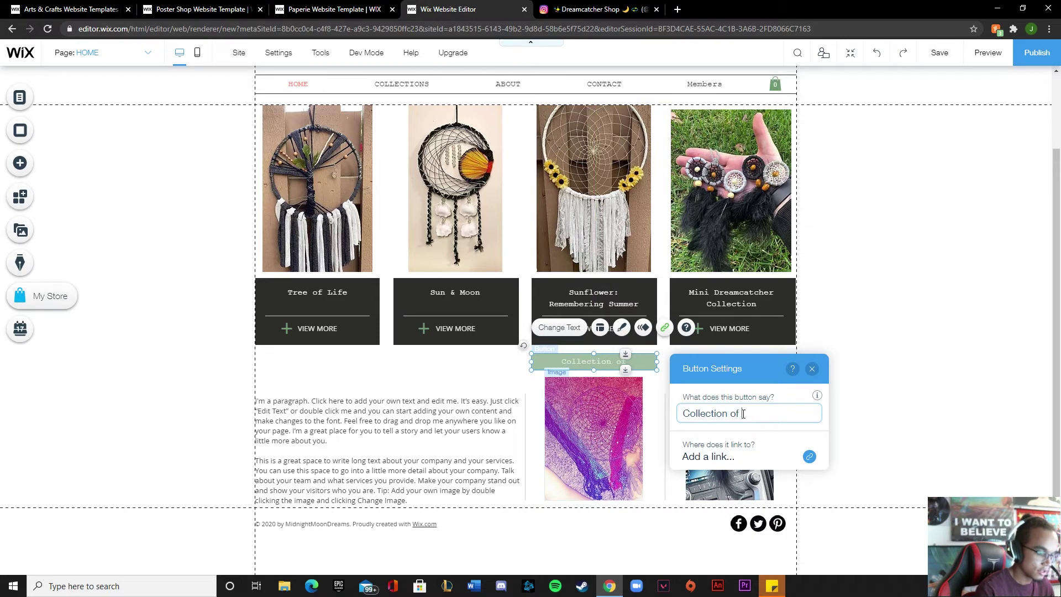
{"action": "type", "text": "ollection of "}
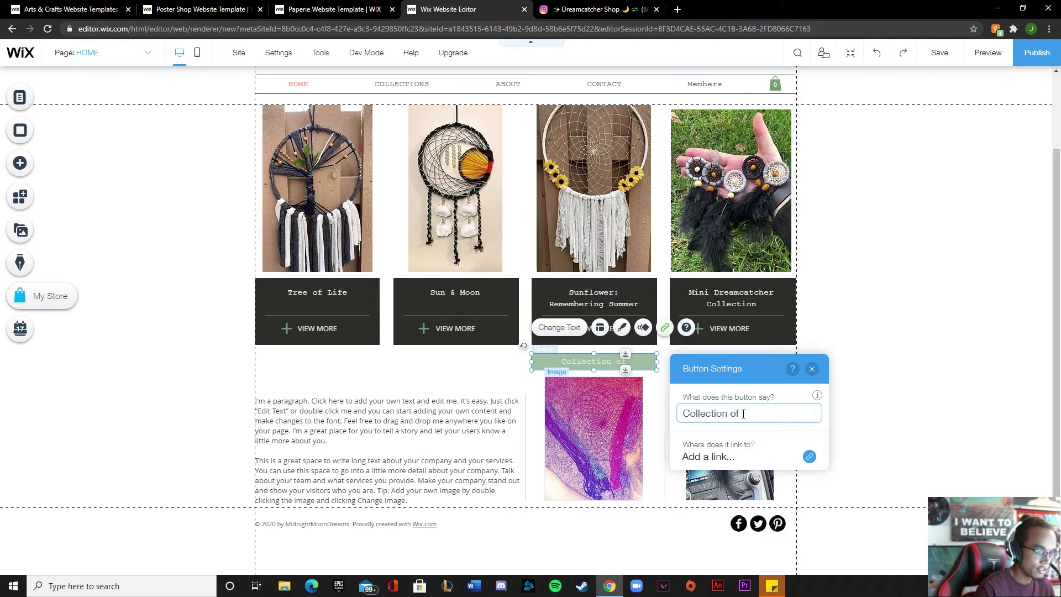
{"action": "type", "text": "Small, Medi"}
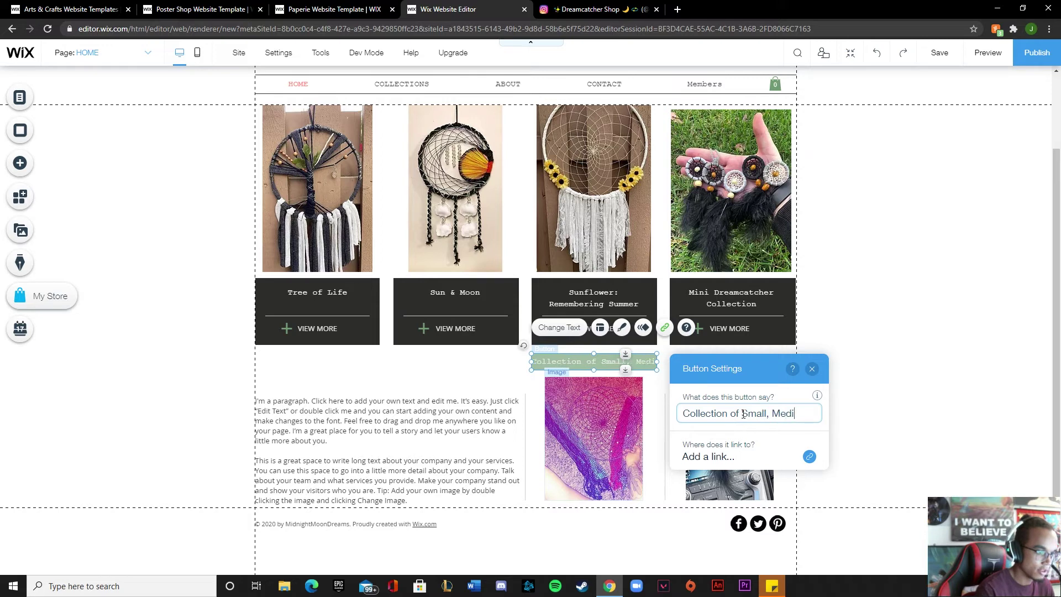
{"action": "type", "text": "u"}
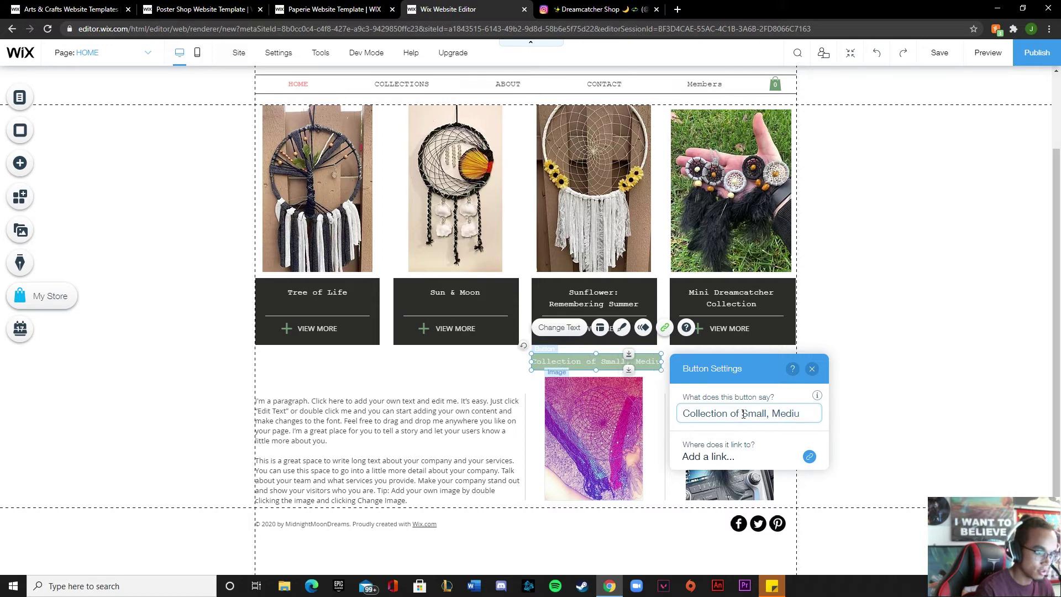
{"action": "type", "text": "m, and "}
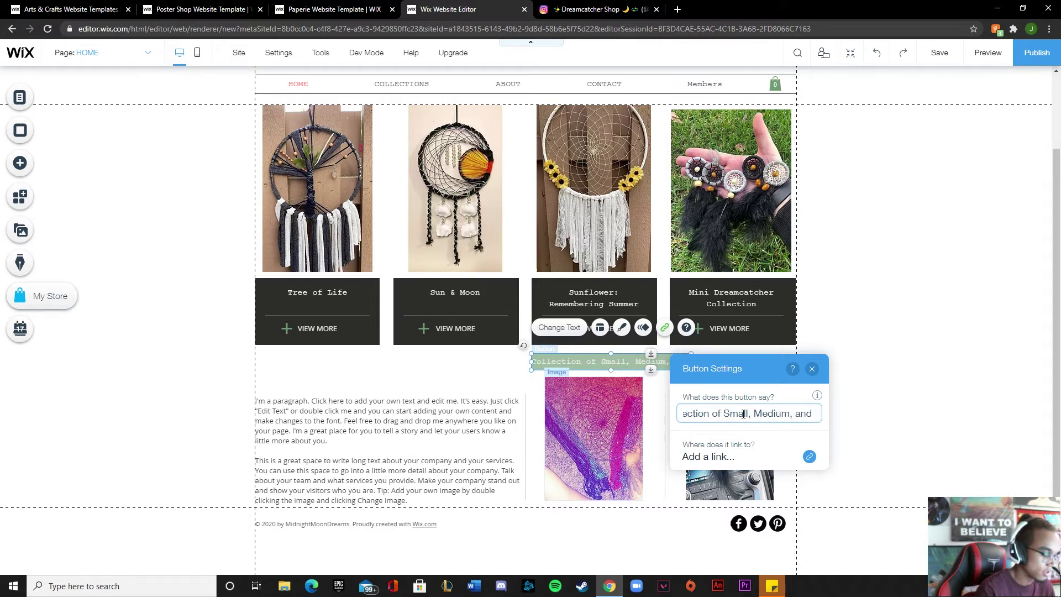
{"action": "type", "text": "Large"}
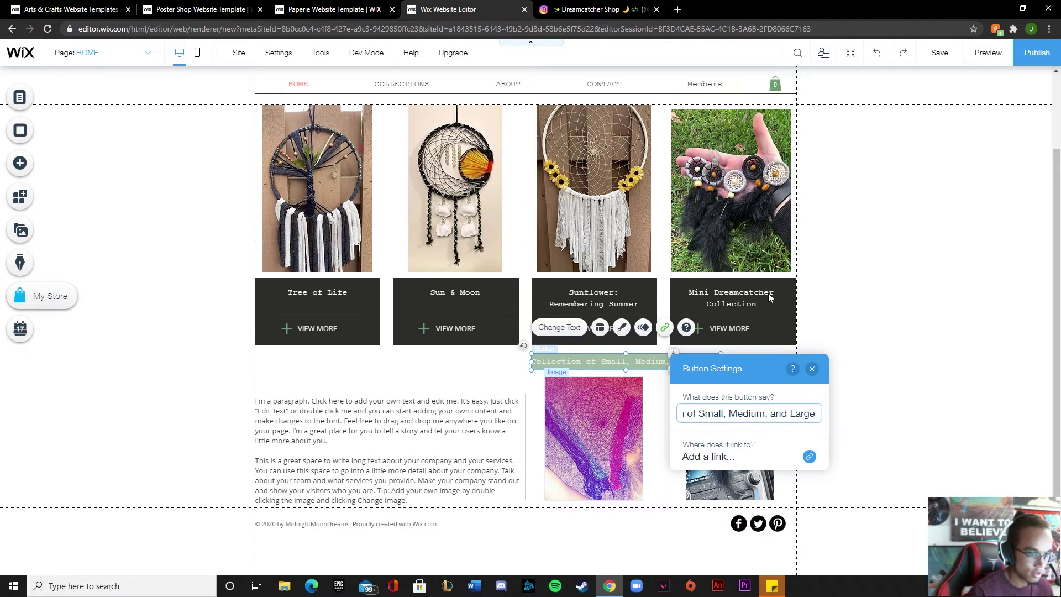
{"action": "left_click", "coordinate": [811, 369]}
Shift the renamed button left and nudge the car dreamcatcher photo slightly right
{"action": "left_click_drag", "start_coordinate": [610, 365], "coordinate": [580, 372]}
{"action": "left_click", "coordinate": [740, 439]}
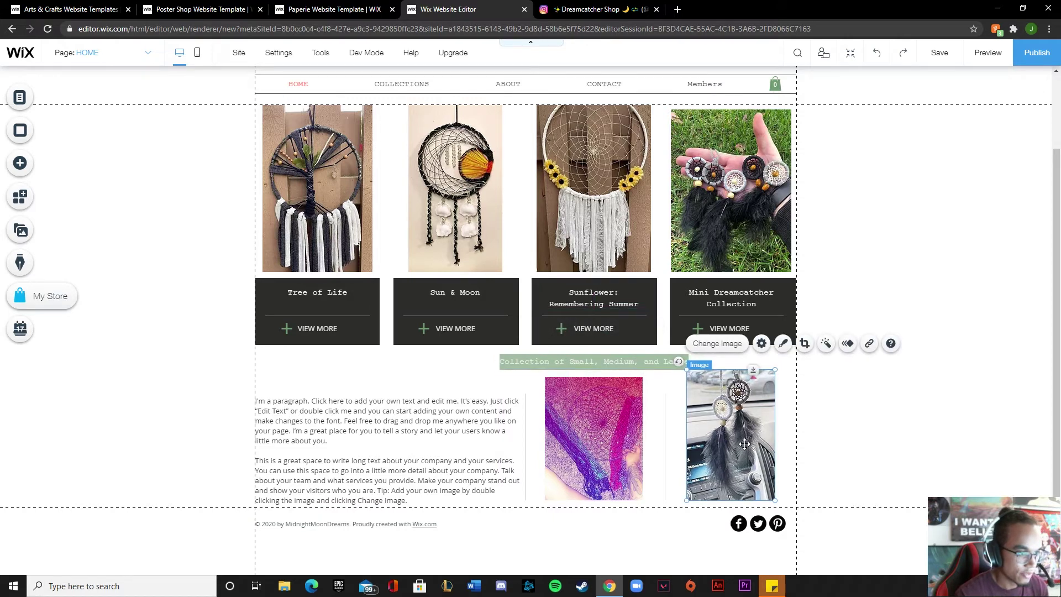
{"action": "left_click_drag", "start_coordinate": [745, 443], "coordinate": [755, 443]}
{"action": "left_click", "coordinate": [309, 364]}
{"action": "scroll", "coordinate": [270, 261], "scroll_direction": "up", "scroll_amount": 3}
{"action": "scroll", "coordinate": [298, 309], "scroll_direction": "down", "scroll_amount": 3}
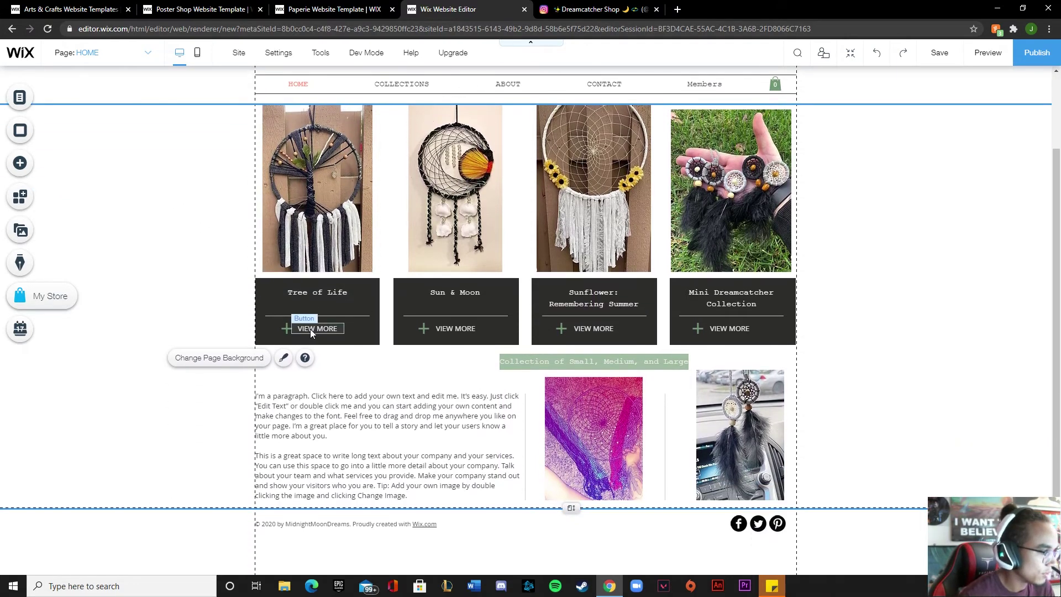
{"action": "scroll", "coordinate": [192, 318], "scroll_direction": "up", "scroll_amount": 2}
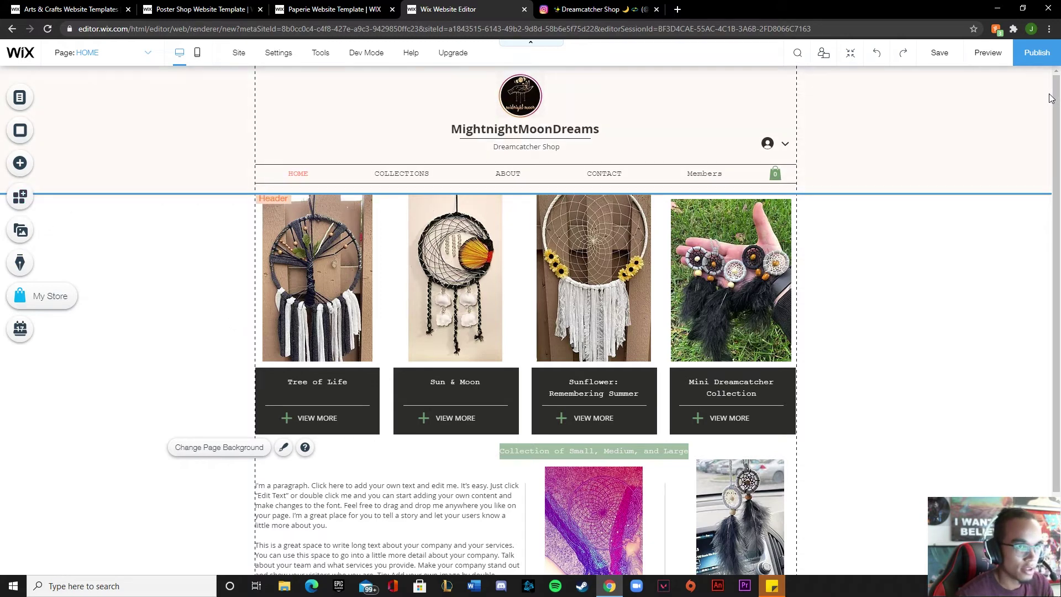
Preview the site, then save it under the free Wix domain 'midnightmoondreams'
{"action": "left_click", "coordinate": [988, 51]}
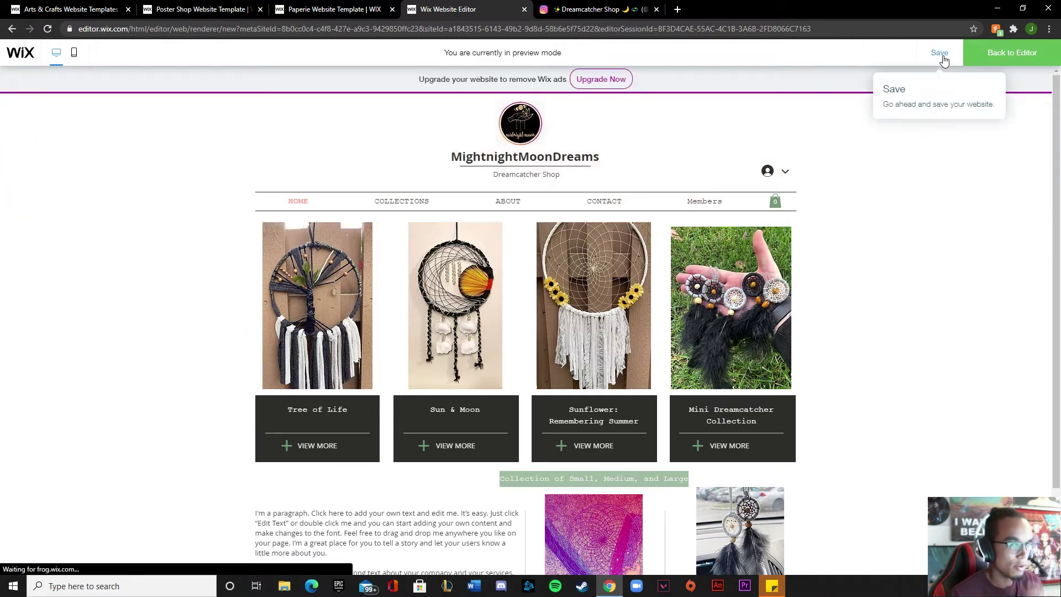
{"action": "left_click", "coordinate": [940, 52]}
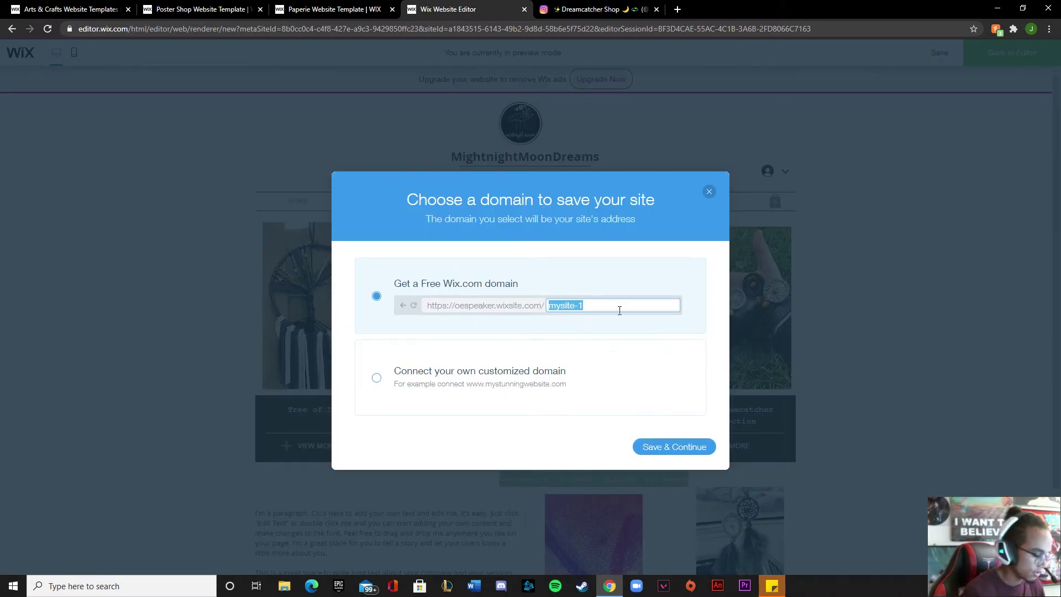
{"action": "type", "text": "midni"}
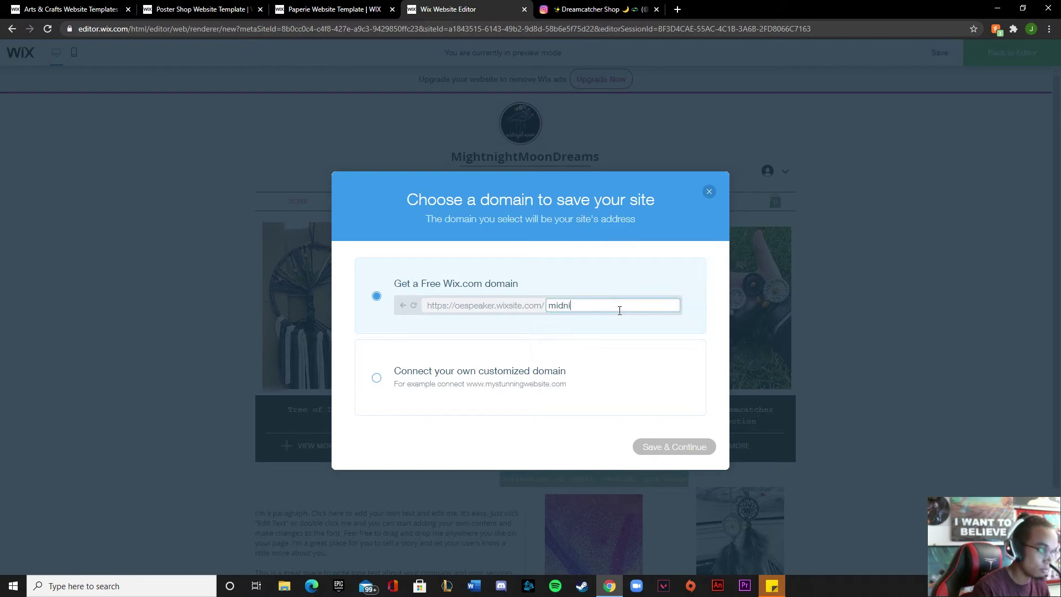
{"action": "type", "text": "ghtmoondreams"}
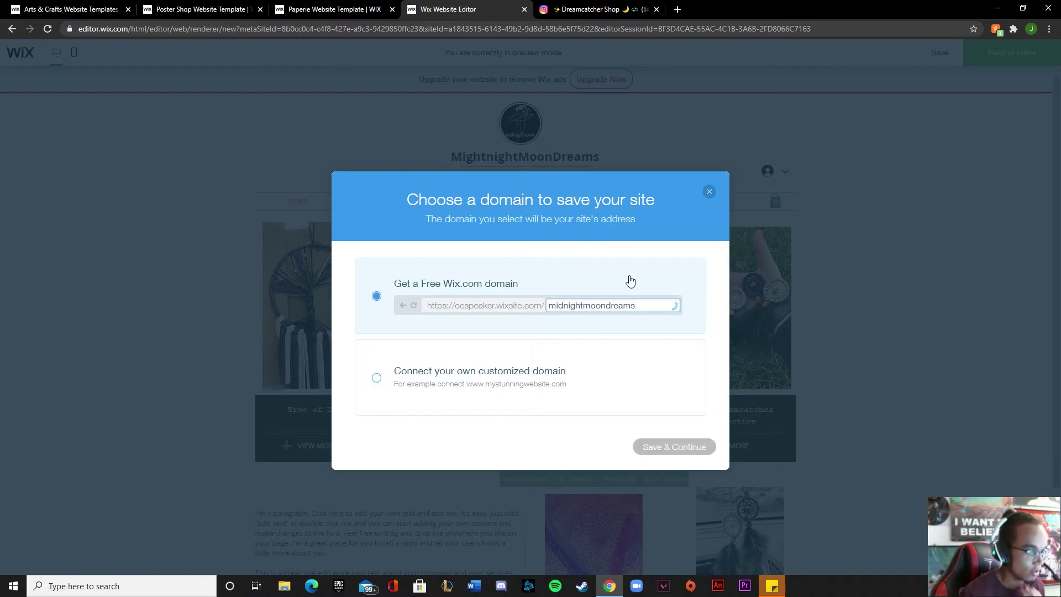
{"action": "left_click", "coordinate": [674, 447]}
{"action": "left_click", "coordinate": [697, 442]}
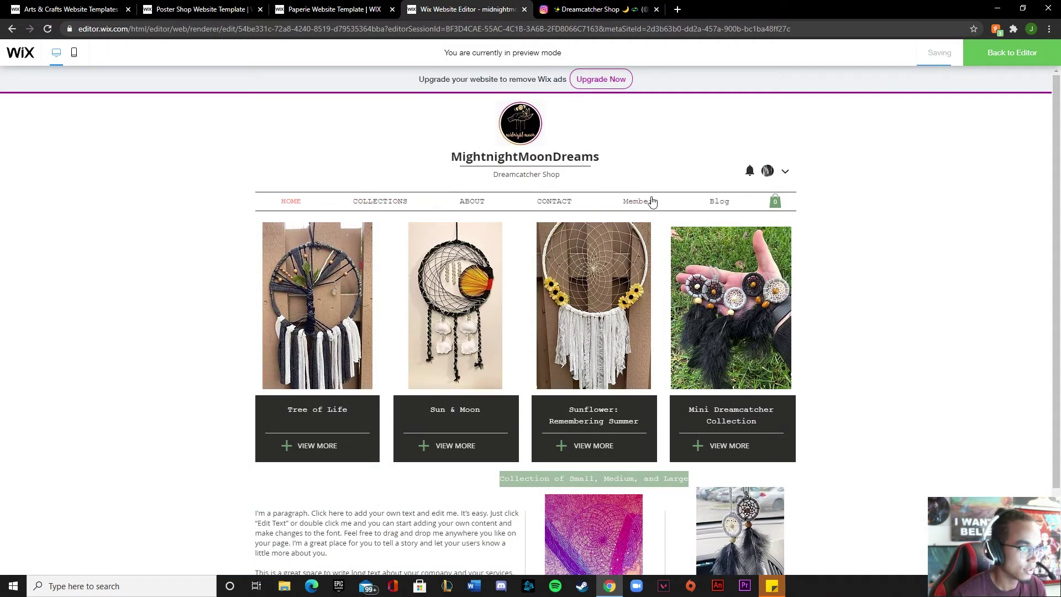
Check the Blog page in preview, then delete it from the site's pages list
{"action": "left_click", "coordinate": [717, 204]}
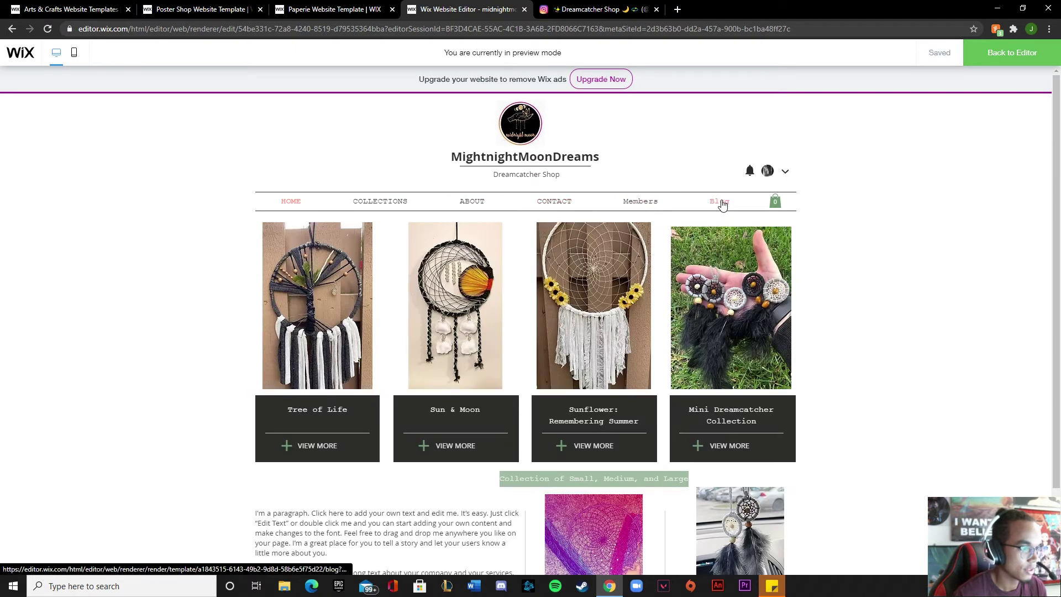
{"action": "left_click", "coordinate": [990, 55]}
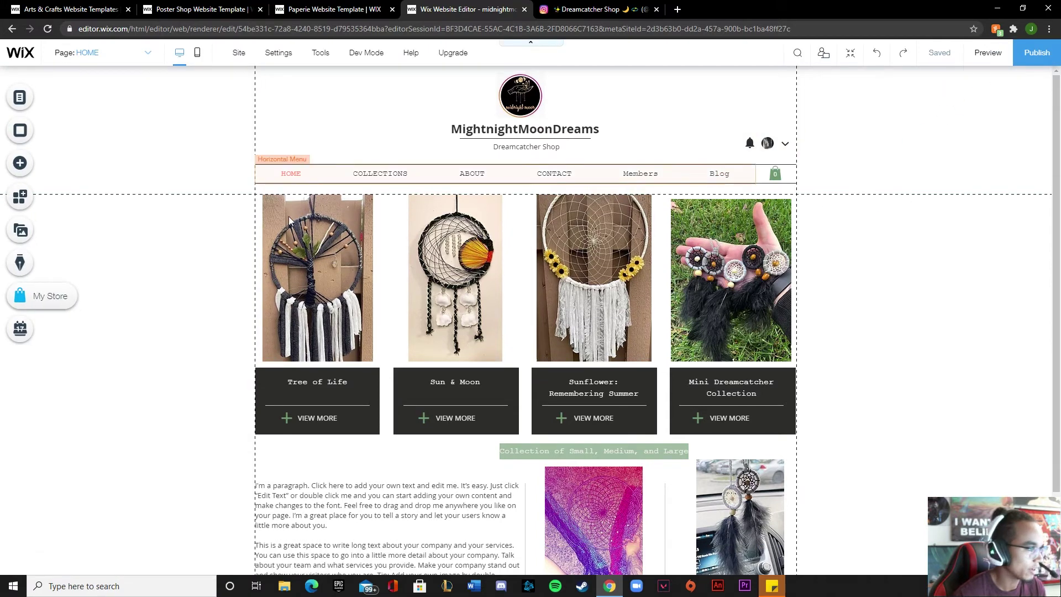
{"action": "left_click", "coordinate": [19, 97]}
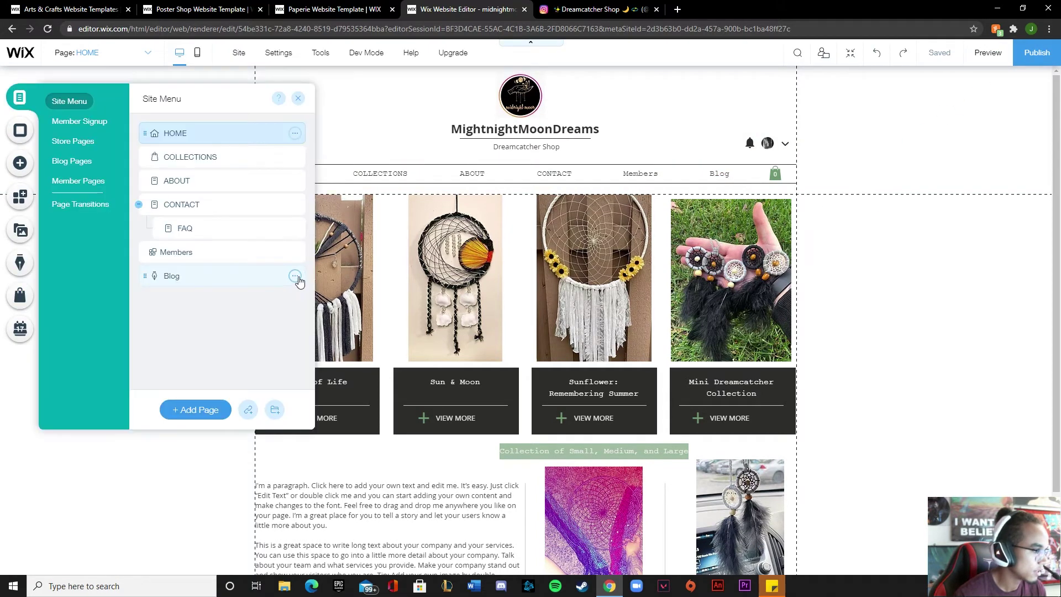
{"action": "left_click", "coordinate": [295, 276]}
{"action": "left_click", "coordinate": [351, 335]}
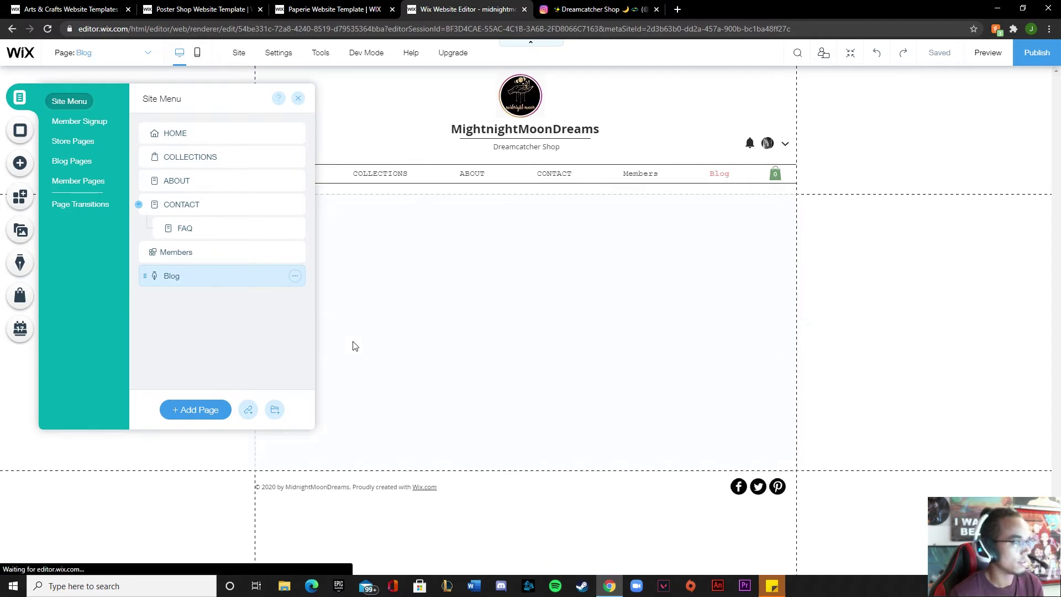
Preview the Collections and About pages, then return to the editor
{"action": "left_click", "coordinate": [989, 53]}
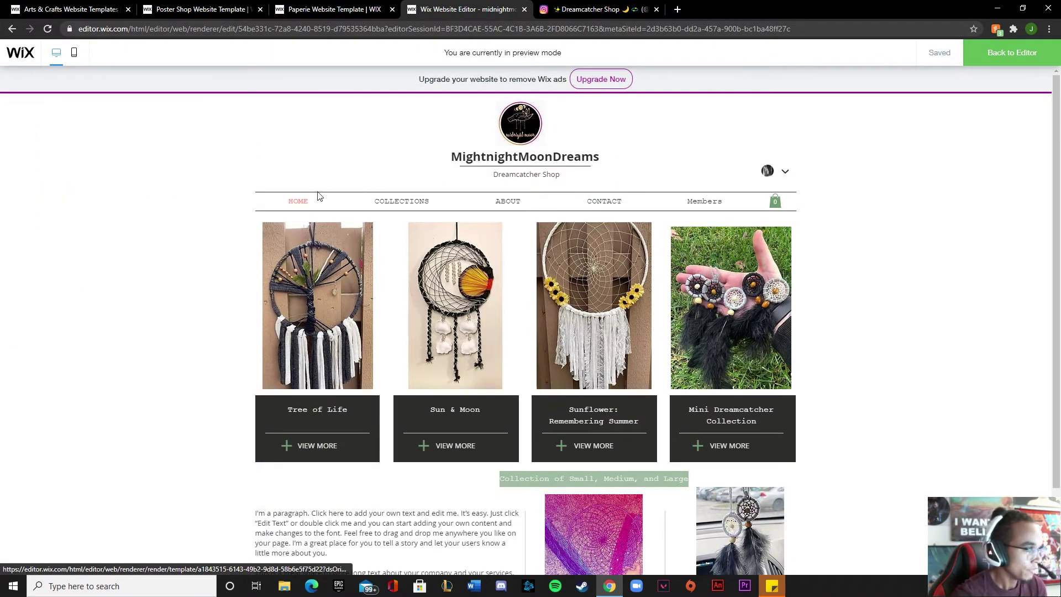
{"action": "scroll", "coordinate": [283, 206], "scroll_direction": "down", "scroll_amount": 3}
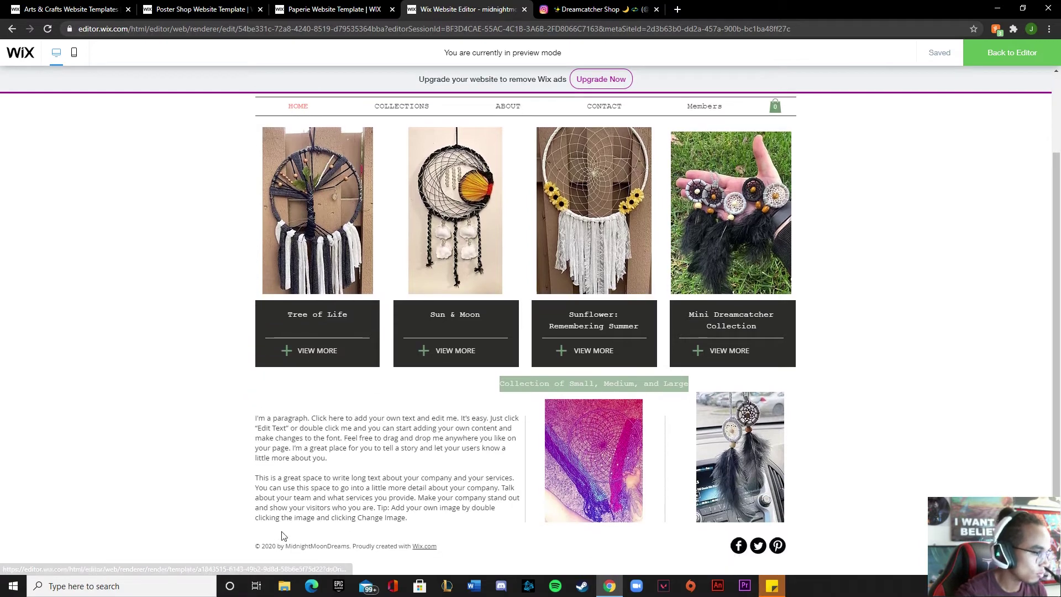
{"action": "left_click", "coordinate": [300, 342]}
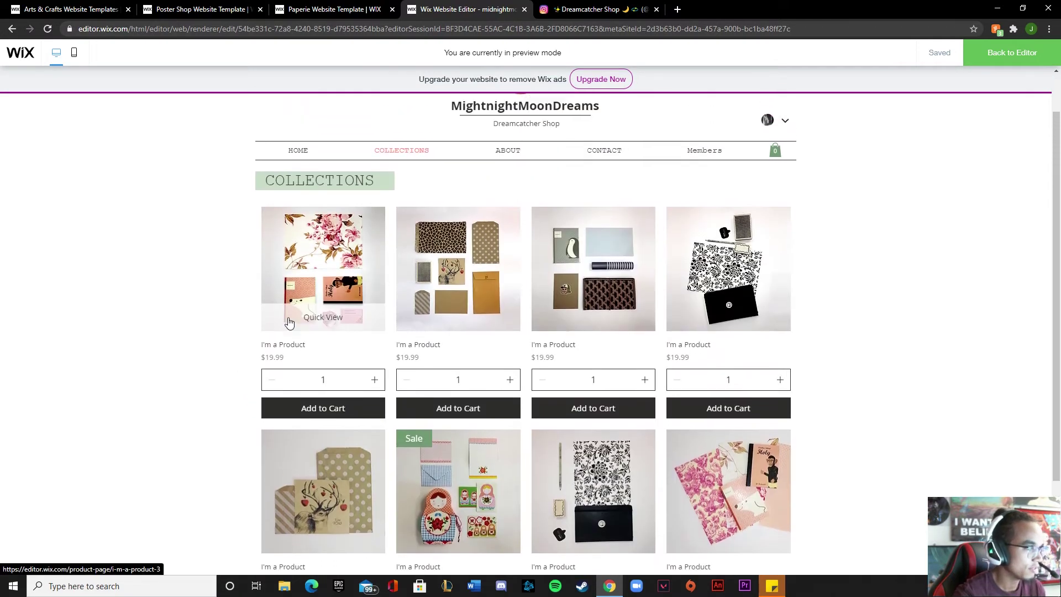
{"action": "scroll", "coordinate": [265, 289], "scroll_direction": "down", "scroll_amount": 3}
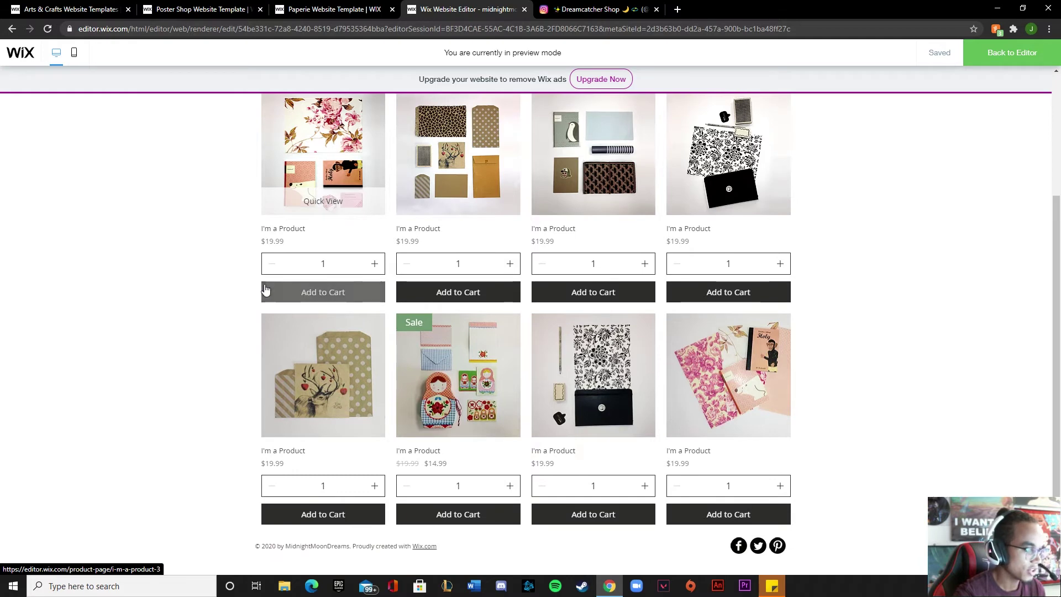
{"action": "scroll", "coordinate": [264, 289], "scroll_direction": "up", "scroll_amount": 3}
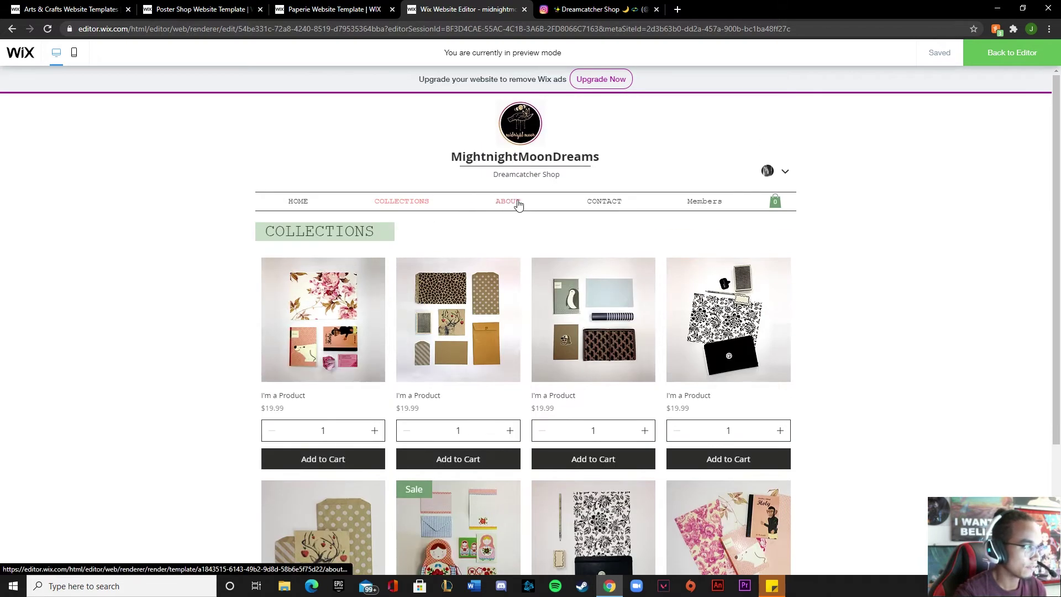
{"action": "left_click", "coordinate": [518, 204]}
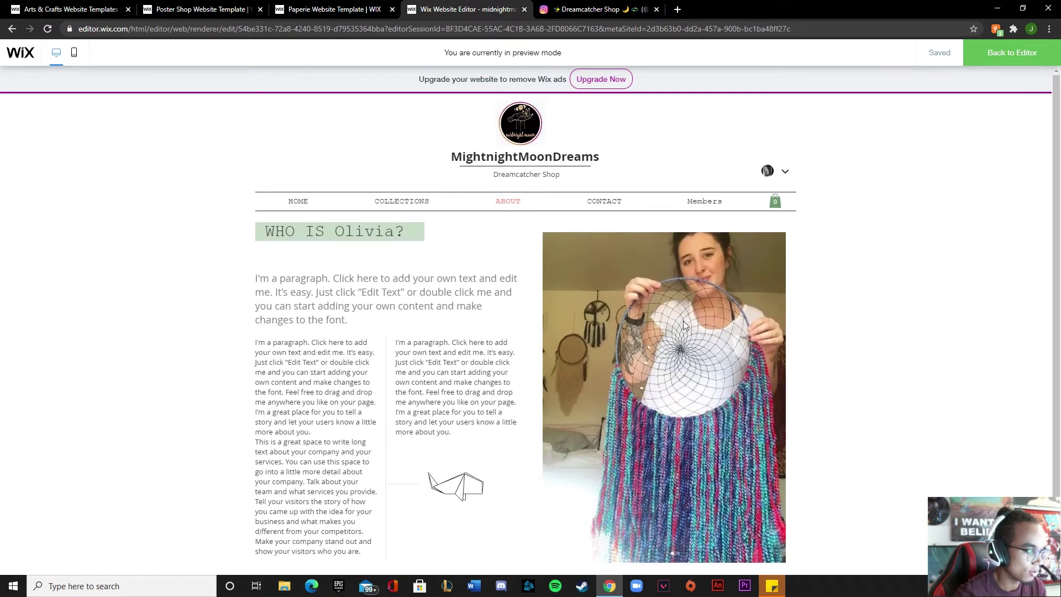
{"action": "scroll", "coordinate": [476, 403], "scroll_direction": "down", "scroll_amount": 1}
{"action": "scroll", "coordinate": [507, 317], "scroll_direction": "up", "scroll_amount": 1}
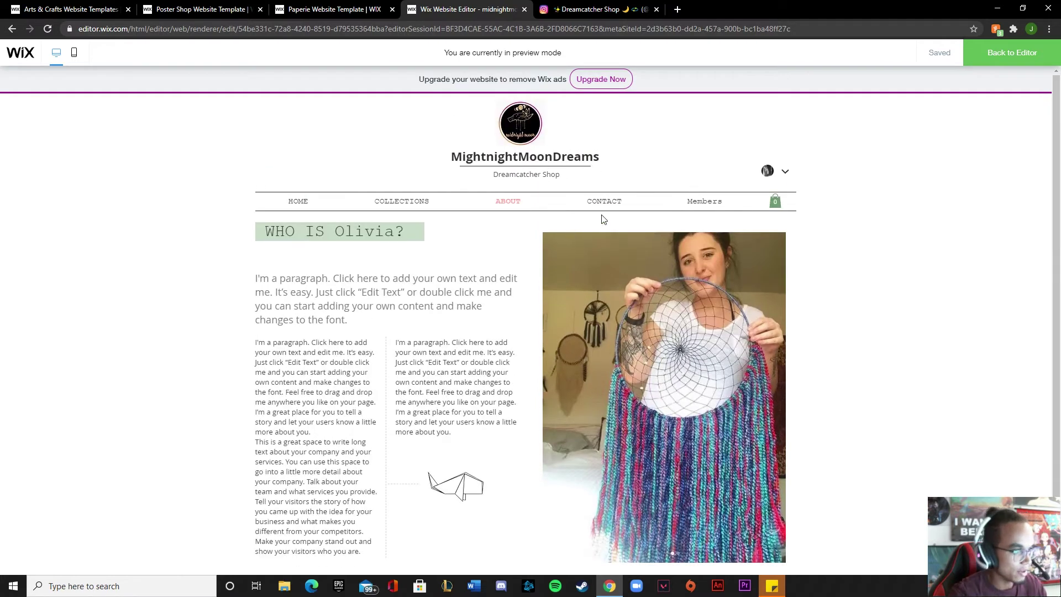
{"action": "mouse_move", "coordinate": [612, 200]}
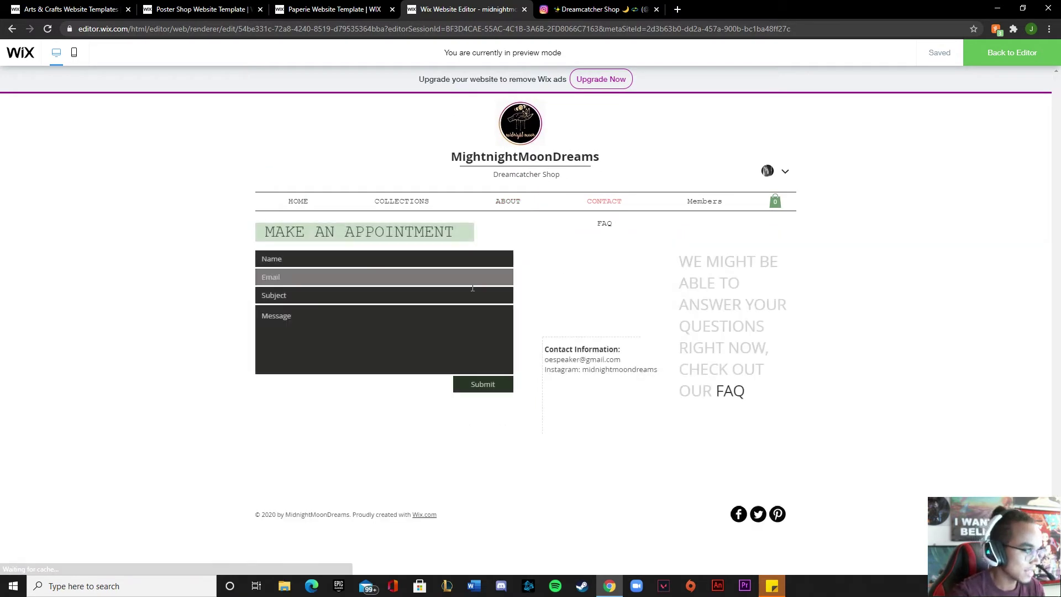
{"action": "left_click", "coordinate": [989, 60]}
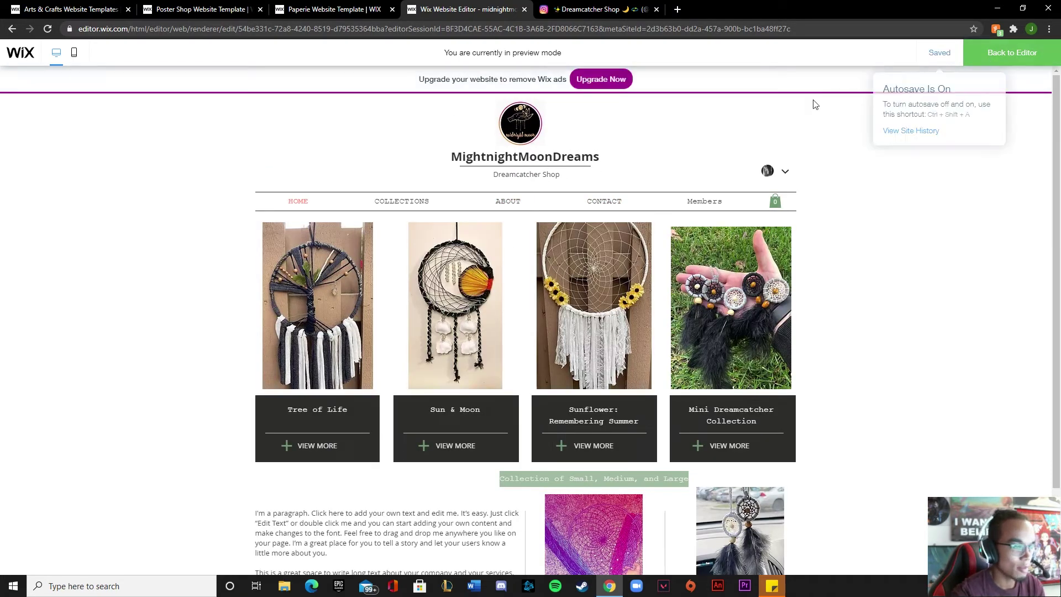